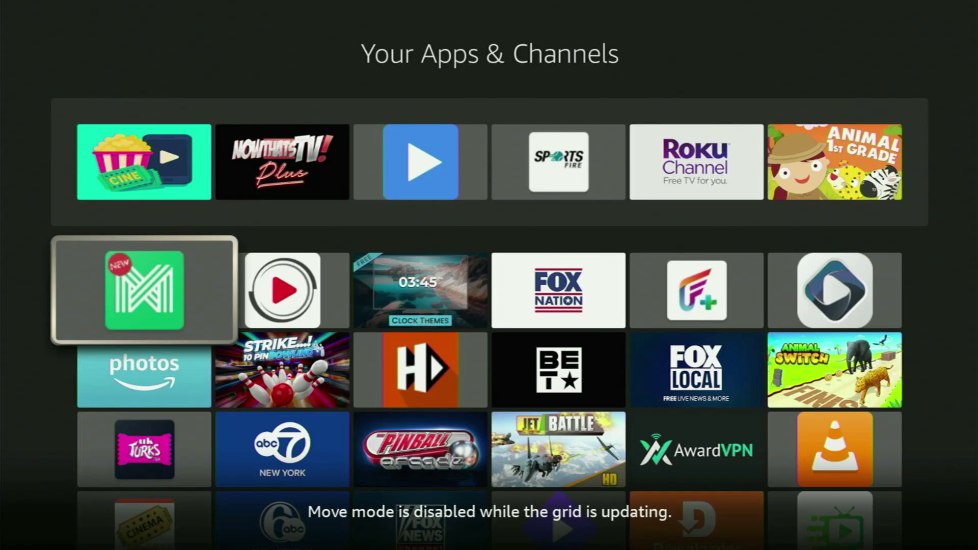
Browse the apps grid from Amazon Photos past Downloader and VLC up to NowThatsTV Plus
{"action": "key", "text": "Down"}
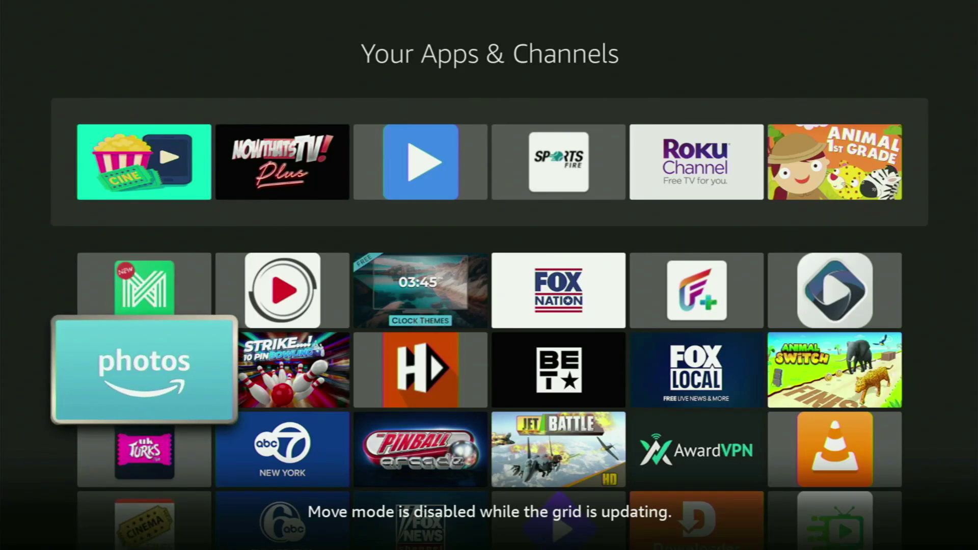
{"action": "key", "text": "Down"}
{"action": "key", "text": "Down"}
{"action": "key", "text": "Right"}
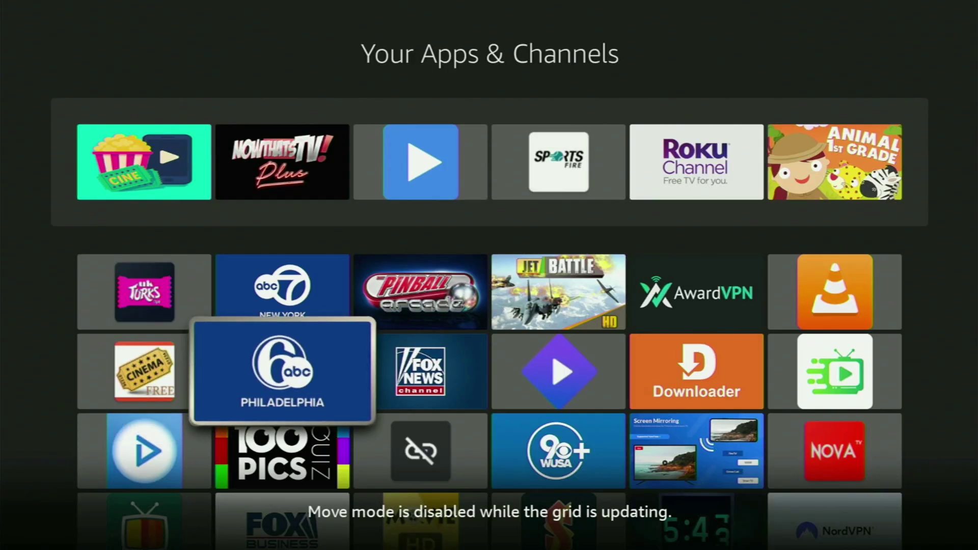
{"action": "key", "text": "Right"}
{"action": "key", "text": "Right"}
{"action": "key", "text": "Right"}
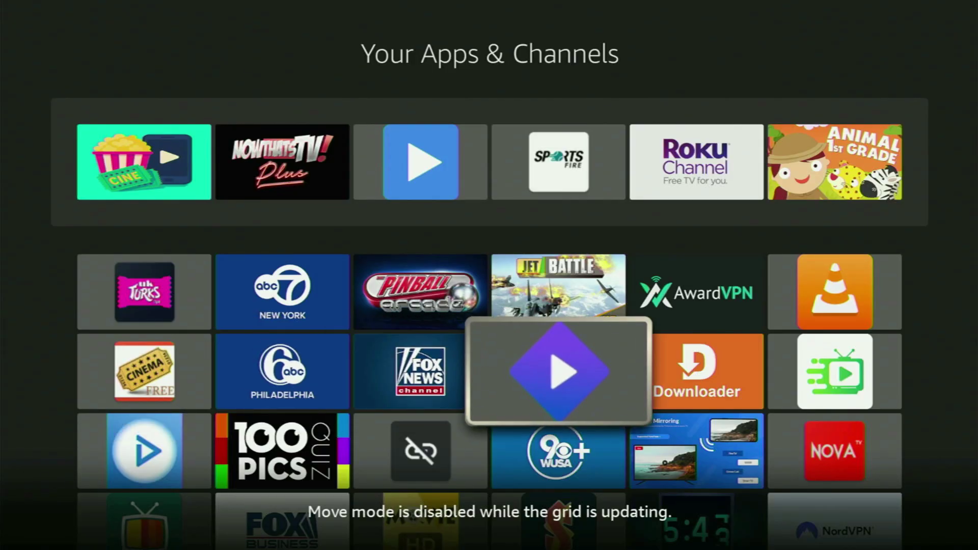
{"action": "key", "text": "Right"}
{"action": "key", "text": "Up"}
{"action": "key", "text": "Up"}
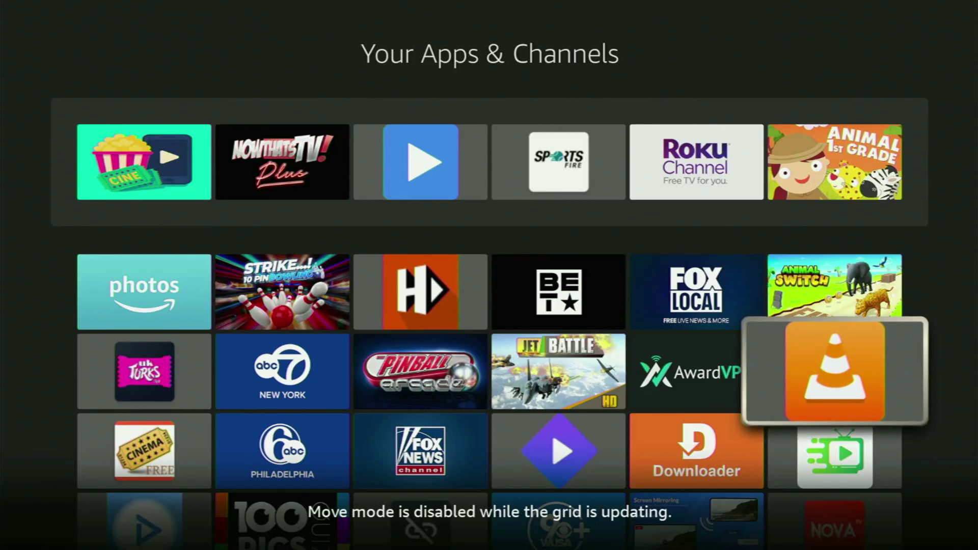
{"action": "key", "text": "Up"}
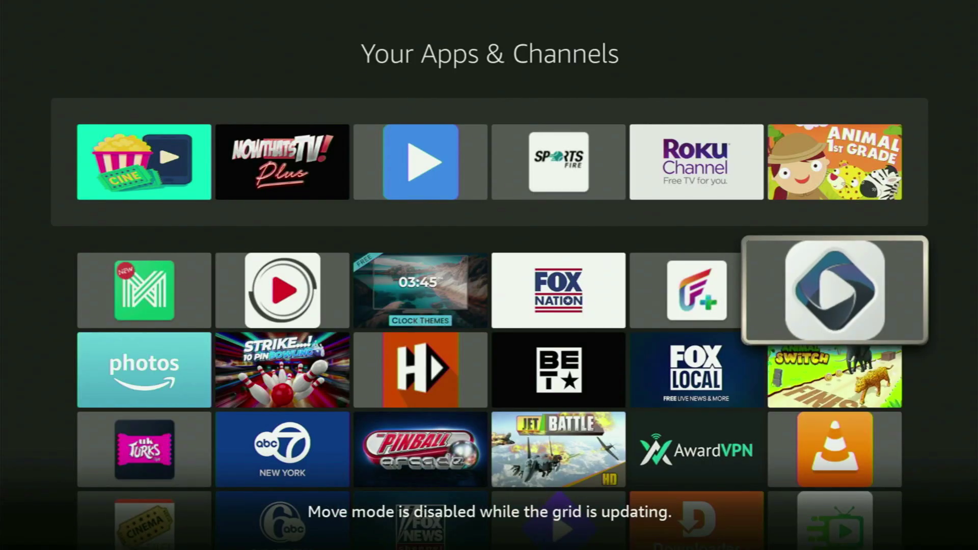
{"action": "key", "text": "Up"}
{"action": "key", "text": "Left"}
{"action": "key", "text": "Left"}
{"action": "key", "text": "Left"}
{"action": "key", "text": "Left"}
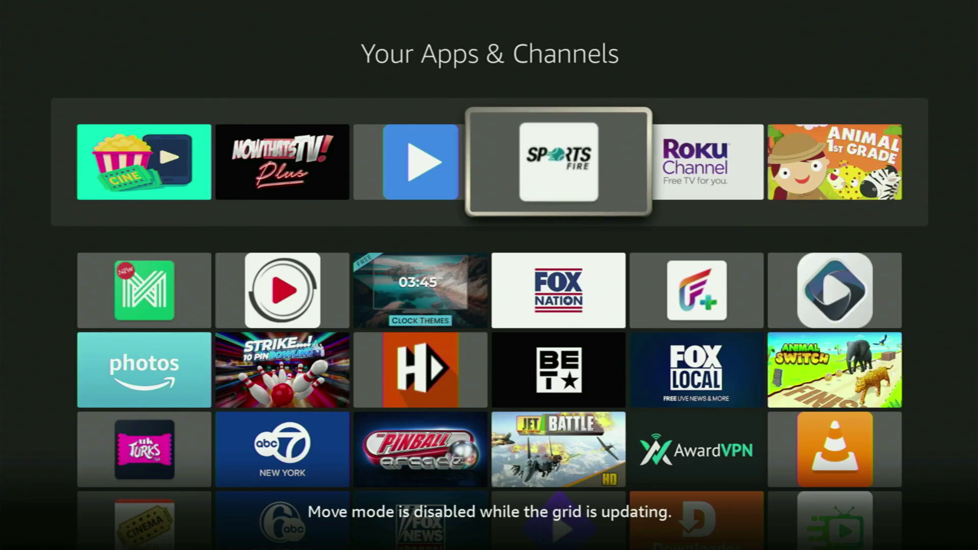
Move down through Strike, abc7 New York and 6abc Philadelphia to Downloader, then go Home
{"action": "key", "text": "Down"}
{"action": "key", "text": "Down"}
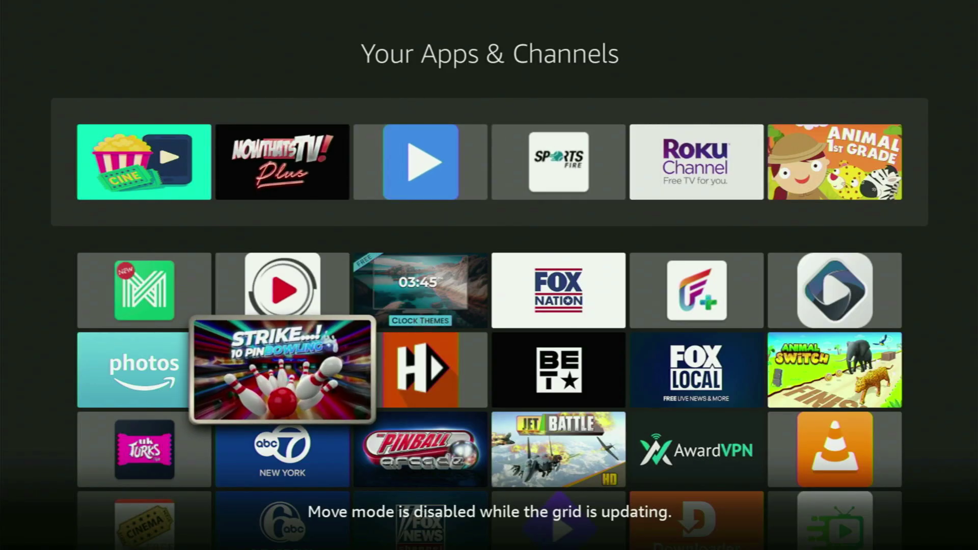
{"action": "key", "text": "Down"}
{"action": "key", "text": "Down"}
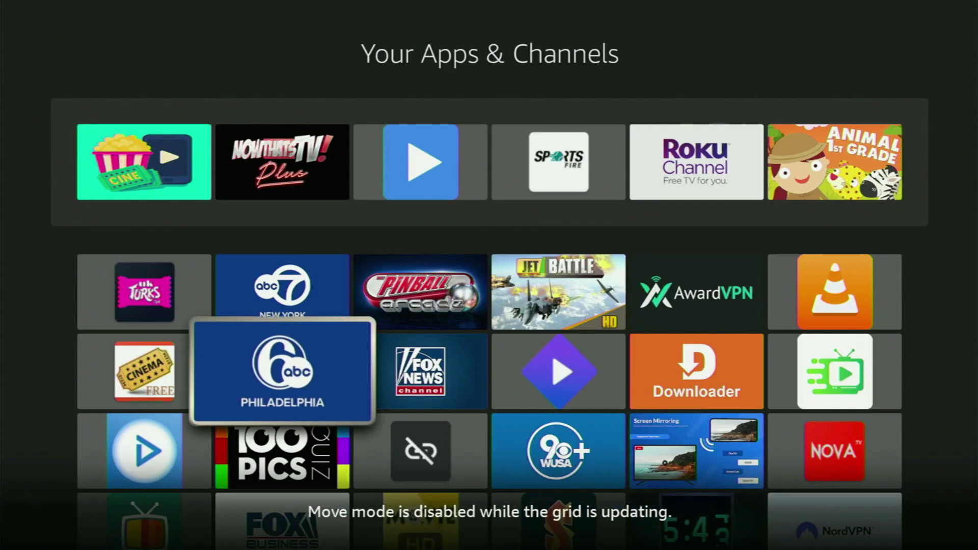
{"action": "key", "text": "Down"}
{"action": "key", "text": "Down"}
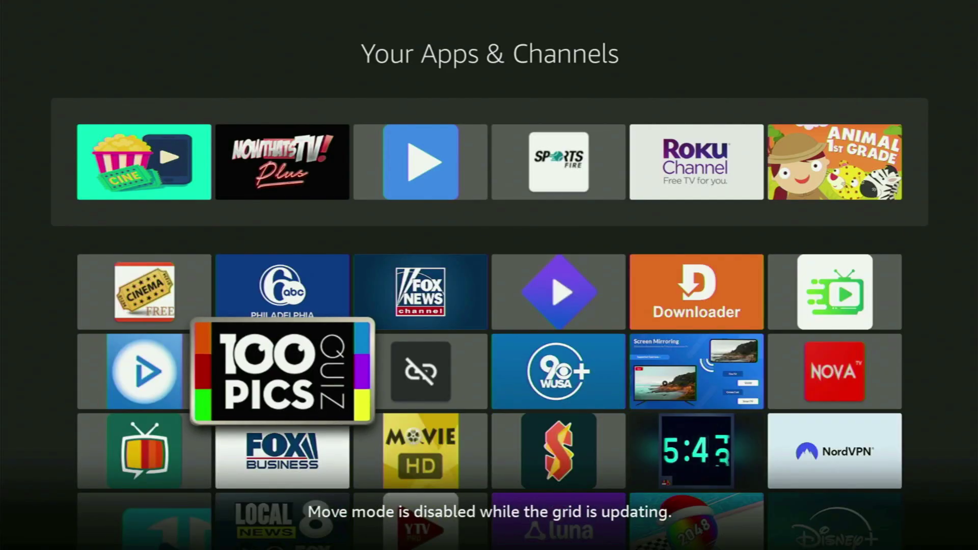
{"action": "key", "text": "Right"}
{"action": "key", "text": "Right"}
{"action": "key", "text": "Right"}
{"action": "key", "text": "Up"}
{"action": "key", "text": "Up"}
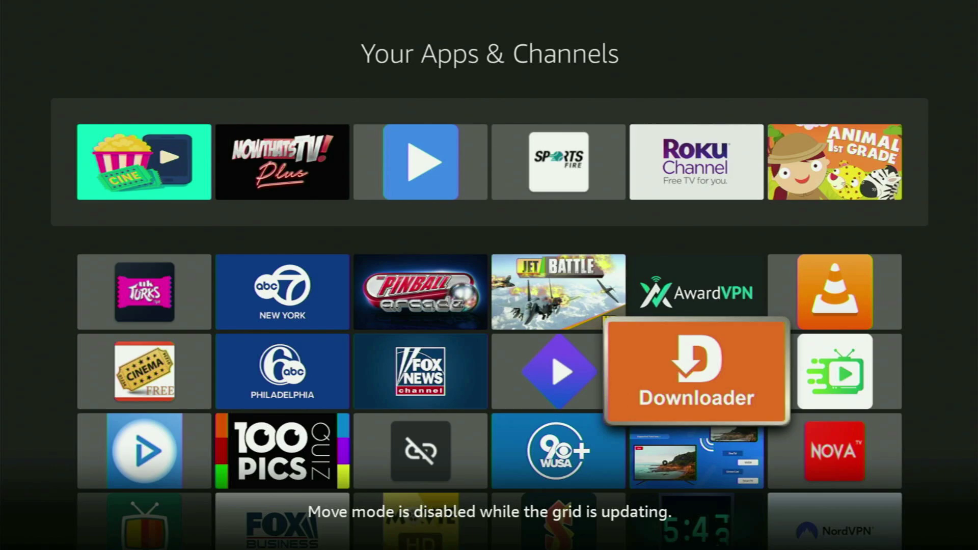
{"action": "key", "text": "Left"}
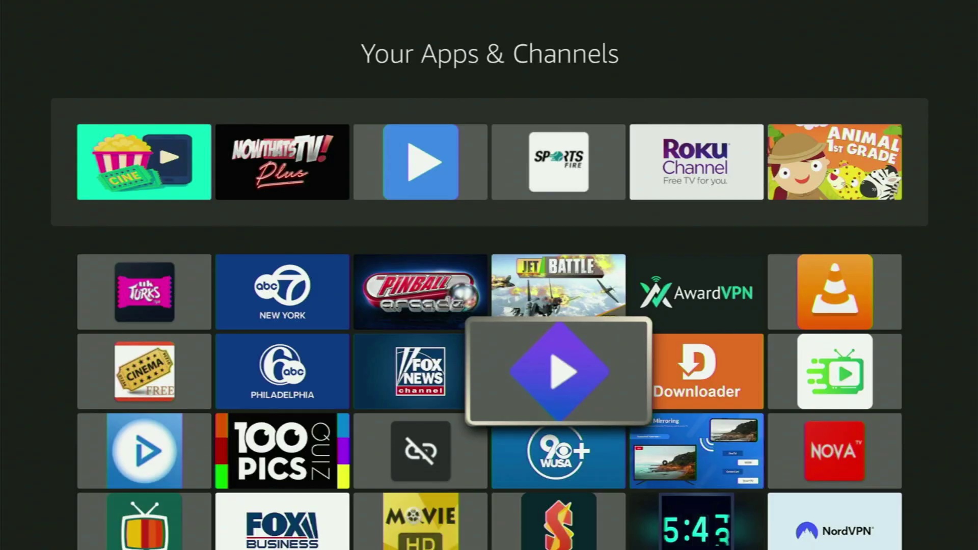
{"action": "key", "text": "Home"}
{"action": "key", "text": "Left"}
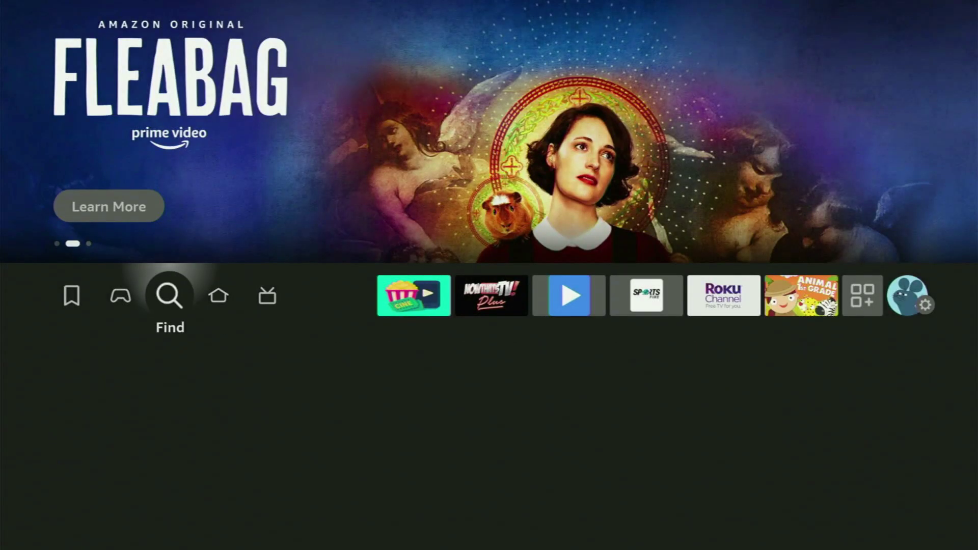
{"action": "key", "text": "Down"}
{"action": "key", "text": "Return"}
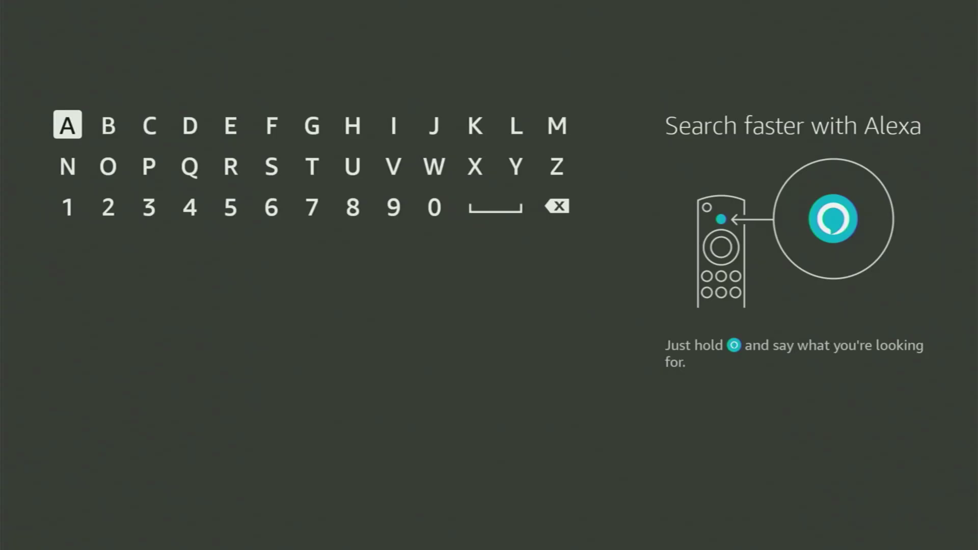
{"action": "key", "text": "Right"}
{"action": "key", "text": "Right"}
{"action": "key", "text": "Right"}
{"action": "key", "text": "Return"}
{"action": "key", "text": "Down"}
{"action": "key", "text": "Left"}
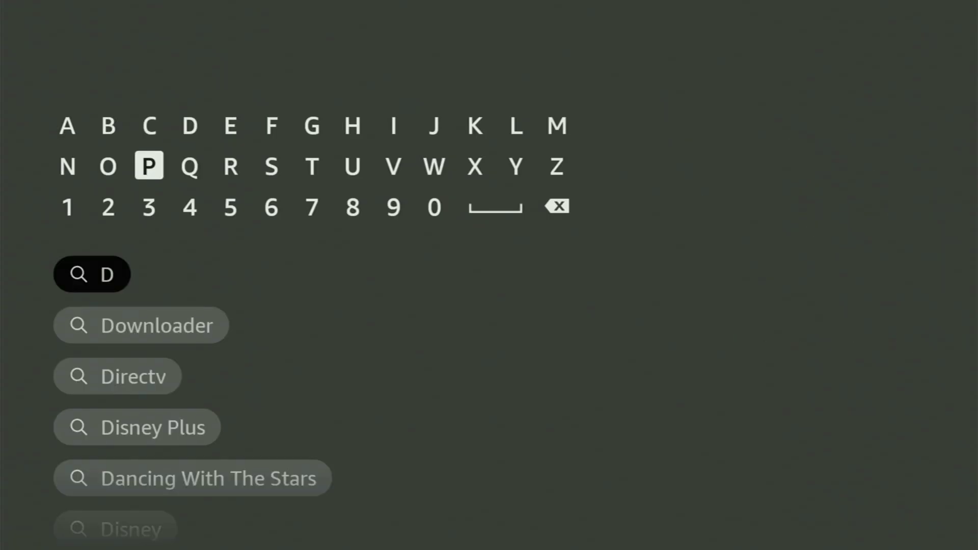
{"action": "key", "text": "Left"}
{"action": "key", "text": "Return"}
{"action": "key", "text": "Down"}
{"action": "key", "text": "Down"}
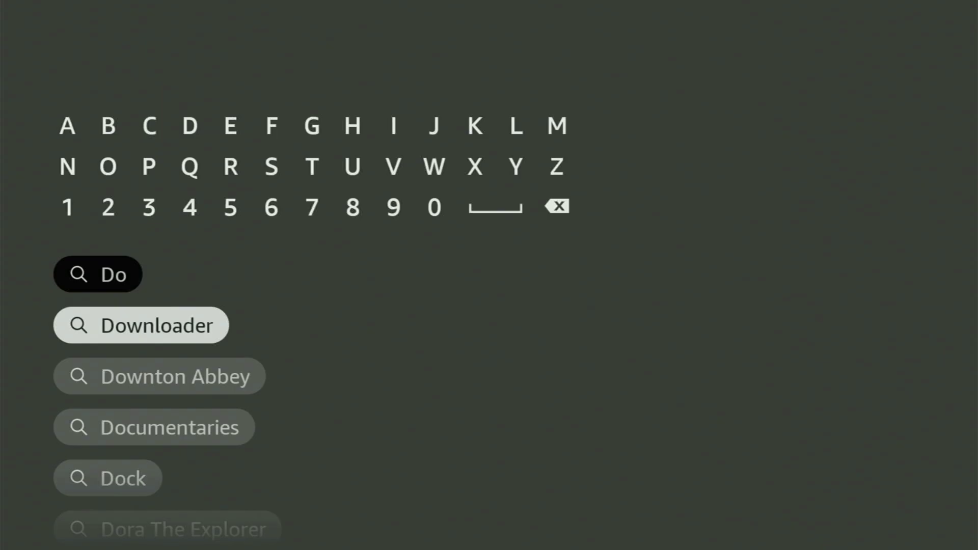
{"action": "key", "text": "Return"}
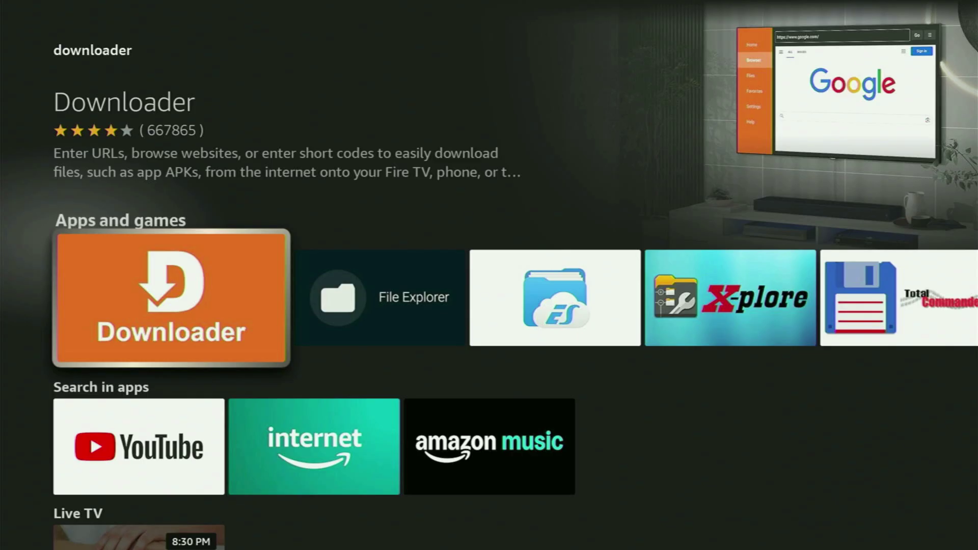
{"action": "key", "text": "Down"}
{"action": "key", "text": "Down"}
{"action": "key", "text": "Down"}
{"action": "key", "text": "Right"}
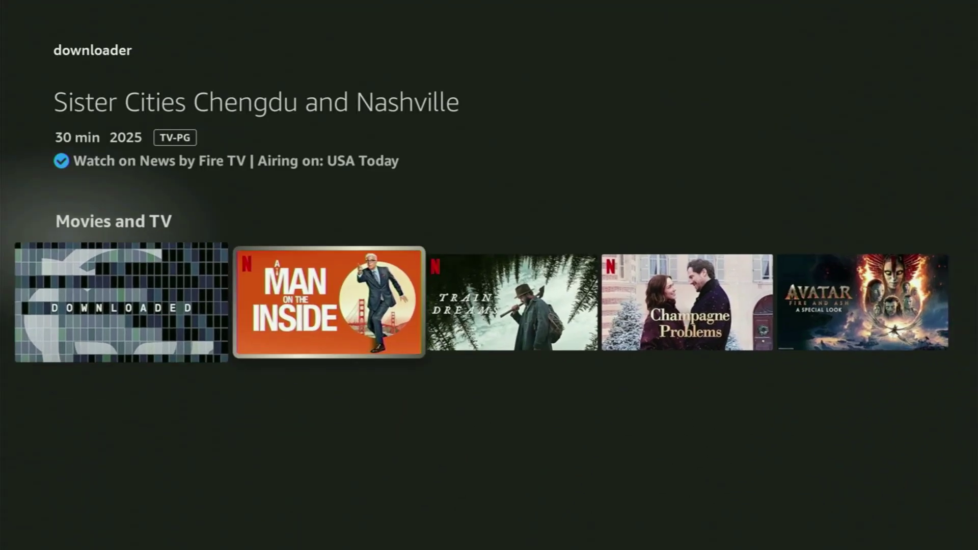
{"action": "key", "text": "Right"}
{"action": "key", "text": "Right"}
{"action": "key", "text": "Right"}
{"action": "key", "text": "Right"}
{"action": "key", "text": "Right"}
{"action": "key", "text": "Right"}
{"action": "key", "text": "Right"}
{"action": "key", "text": "Right"}
{"action": "key", "text": "Right"}
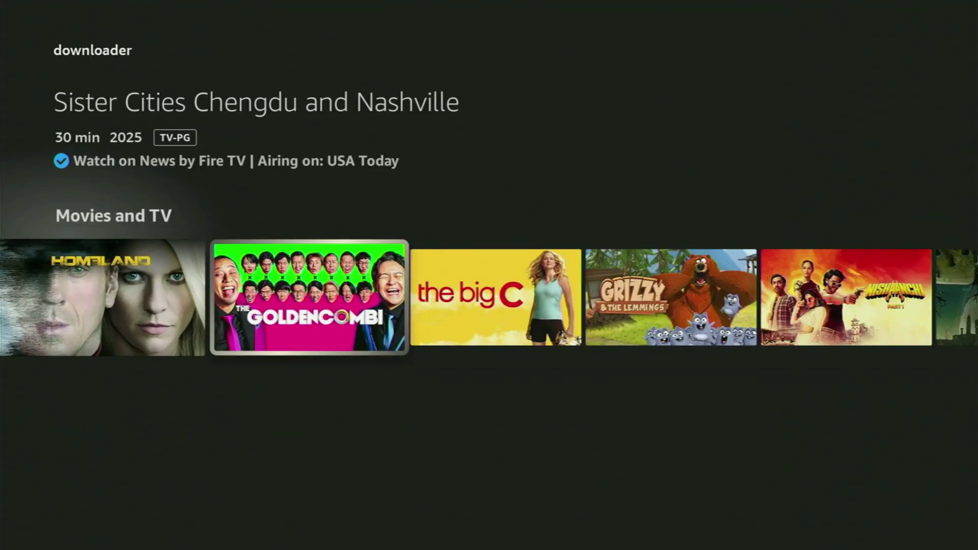
{"action": "key", "text": "Right"}
{"action": "key", "text": "Right"}
{"action": "key", "text": "Right"}
{"action": "key", "text": "Right"}
{"action": "key", "text": "Right"}
{"action": "key", "text": "Right"}
{"action": "key", "text": "Right"}
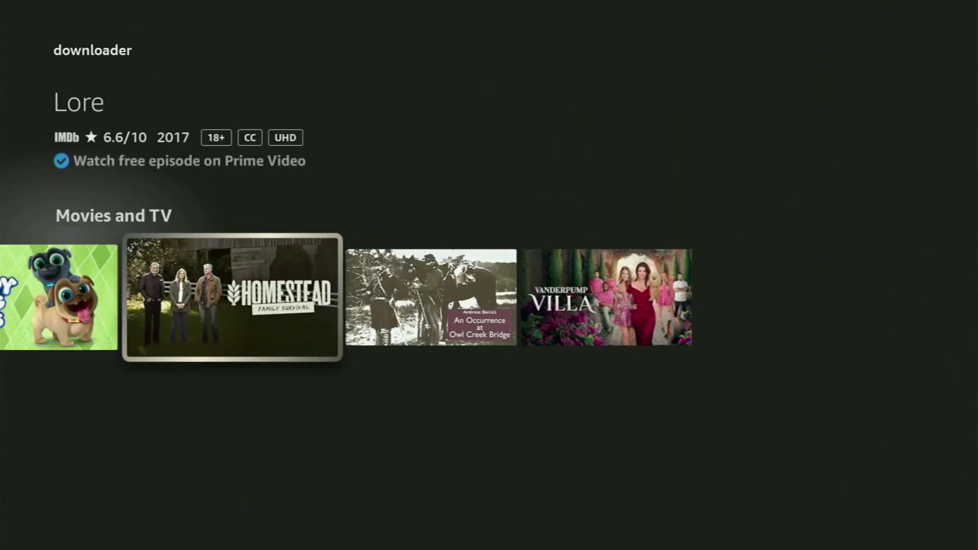
{"action": "key", "text": "Right"}
{"action": "key", "text": "Right"}
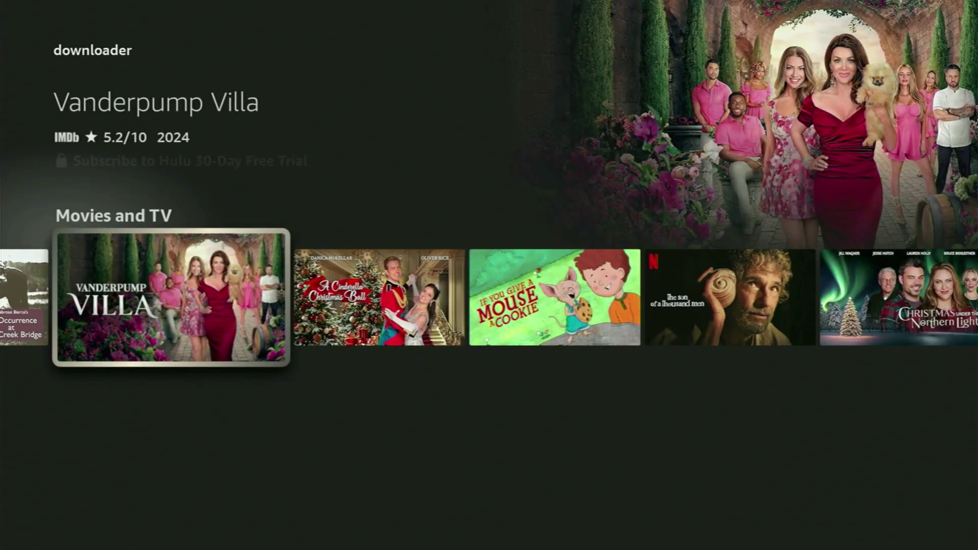
{"action": "key", "text": "Home"}
{"action": "key", "text": "Right"}
{"action": "key", "text": "Right"}
{"action": "key", "text": "Right"}
{"action": "key", "text": "Right"}
{"action": "key", "text": "Right"}
{"action": "key", "text": "Right"}
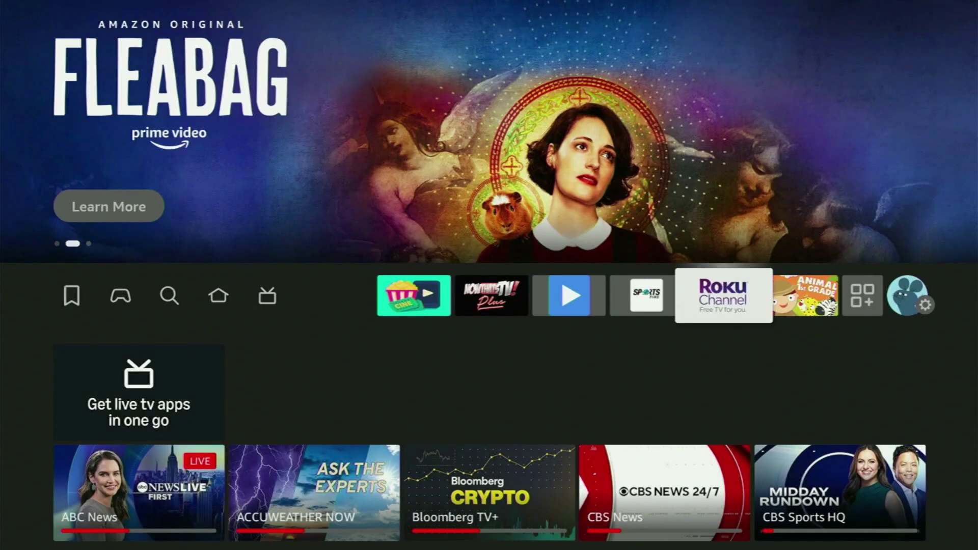
Open My Fire TV settings and scan its options from Developer options down to Restart
{"action": "key", "text": "Right"}
{"action": "key", "text": "Right"}
{"action": "key", "text": "Right"}
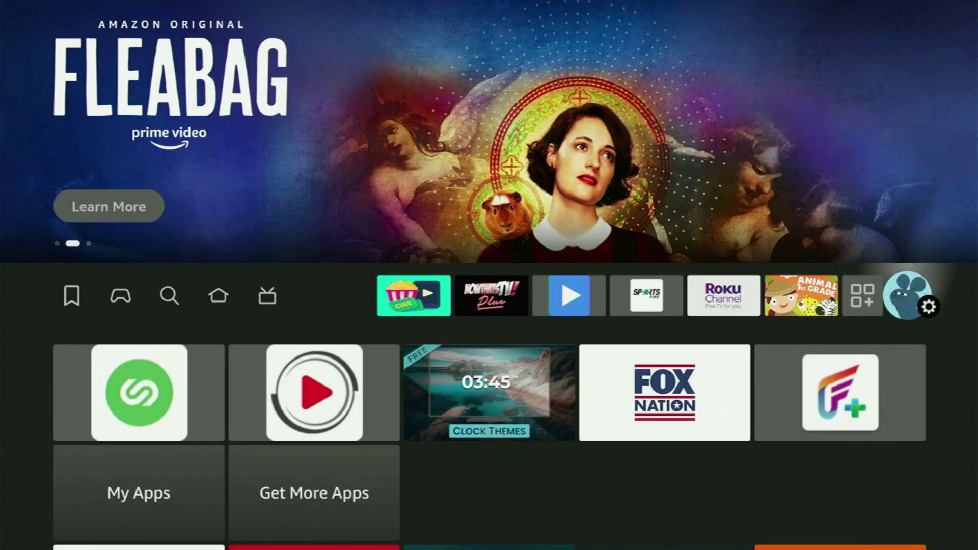
{"action": "key", "text": "Down"}
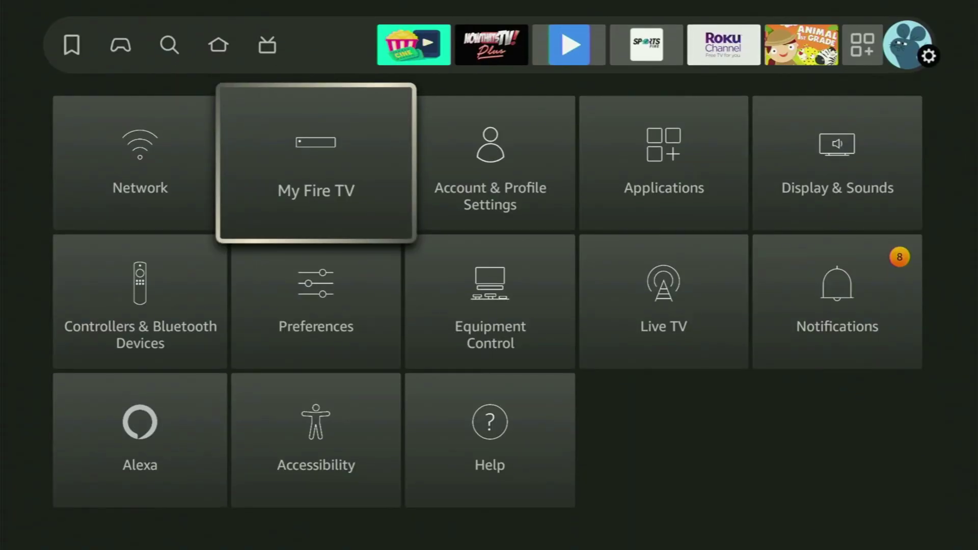
{"action": "key", "text": "Return"}
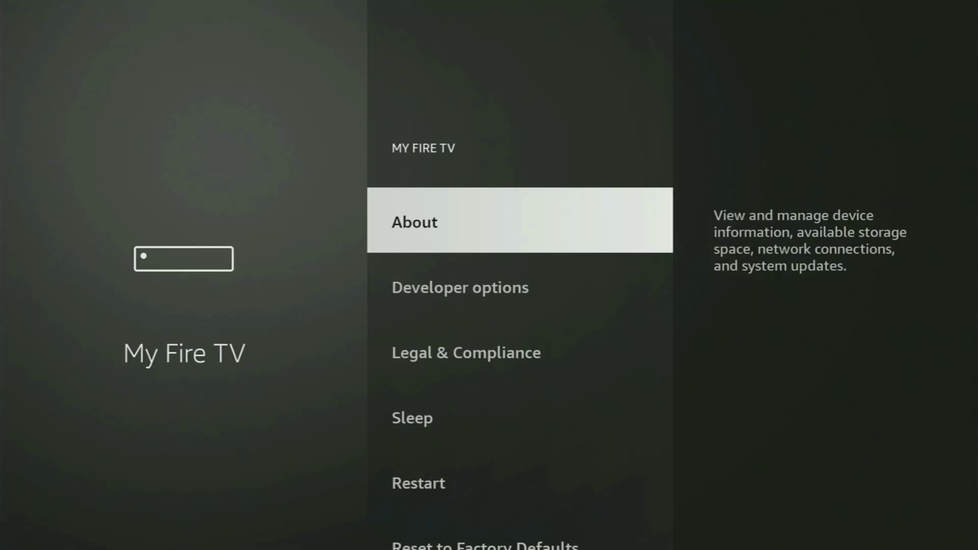
{"action": "key", "text": "Down"}
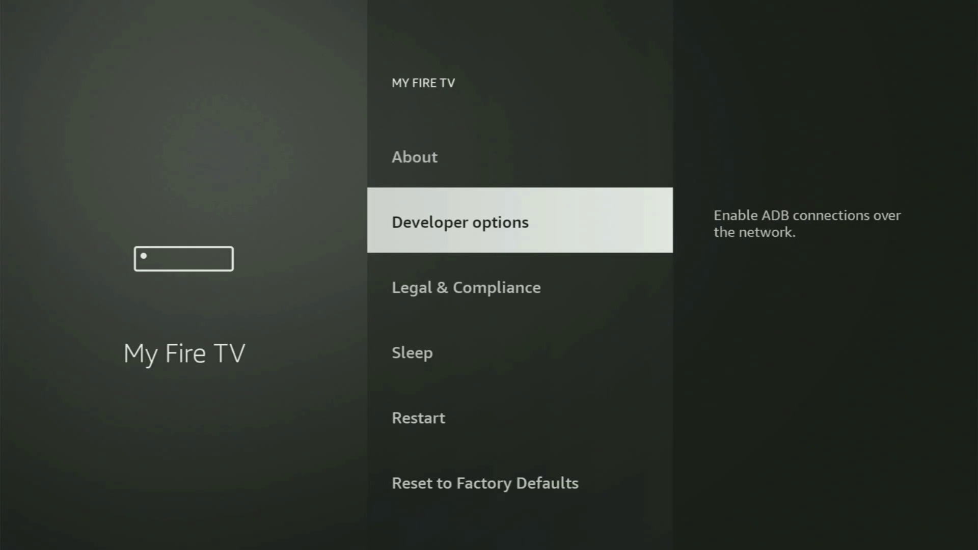
{"action": "key", "text": "Down"}
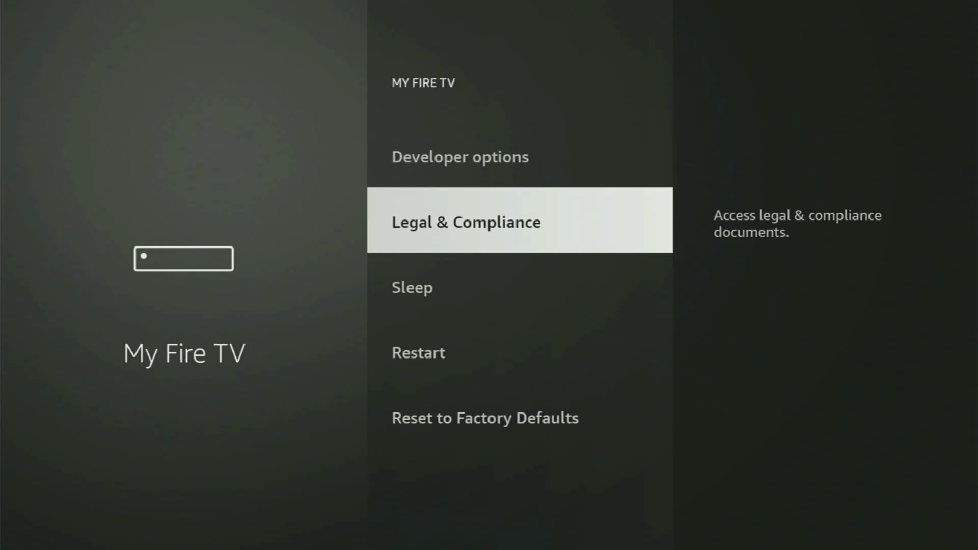
{"action": "key", "text": "Down"}
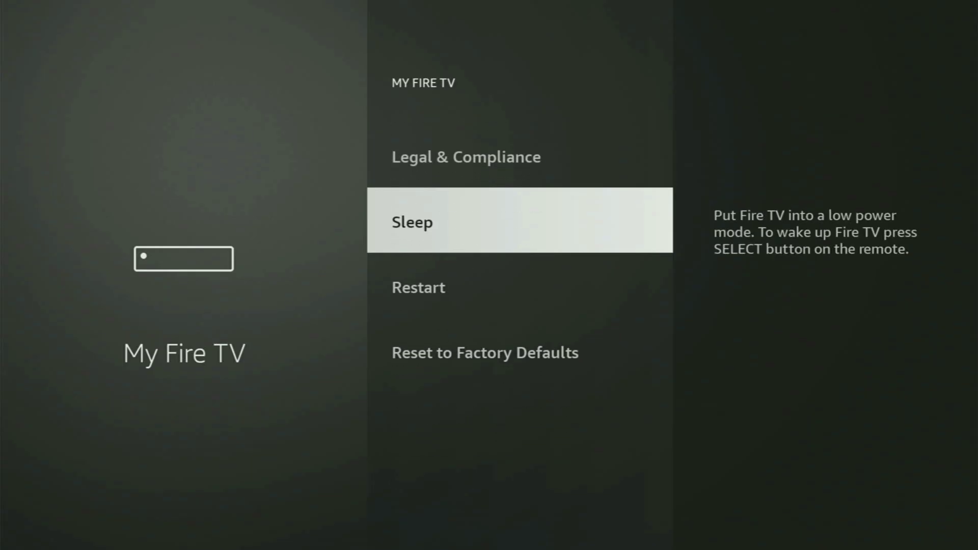
{"action": "key", "text": "Down"}
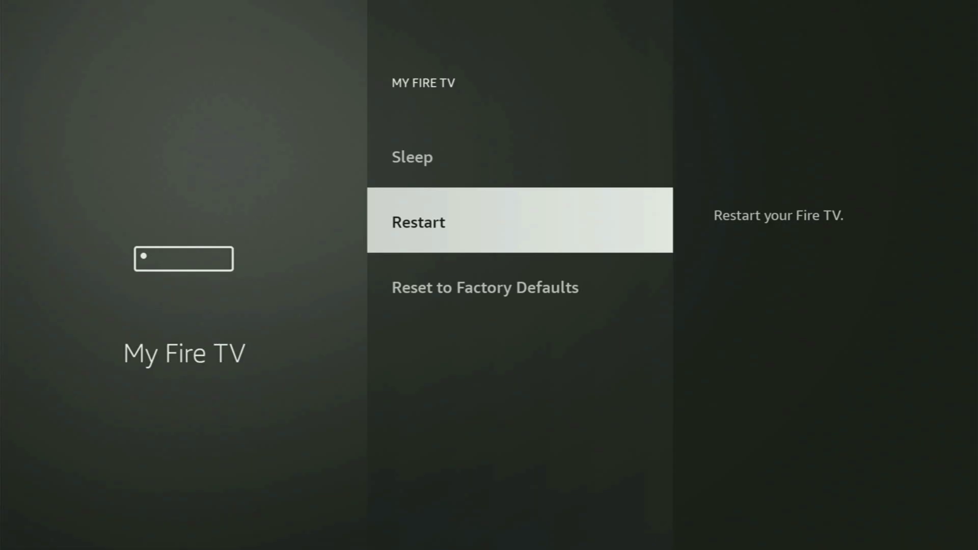
{"action": "key", "text": "Up"}
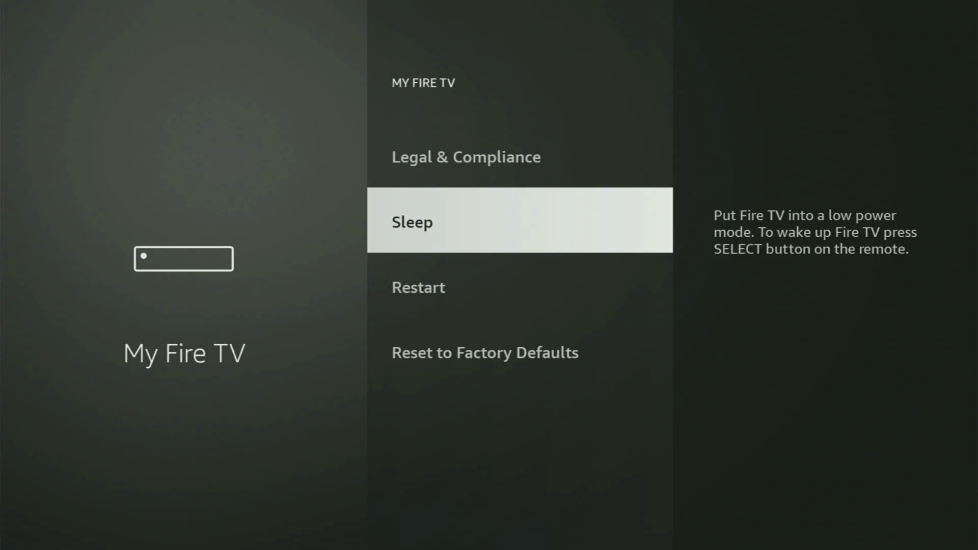
{"action": "key", "text": "Up"}
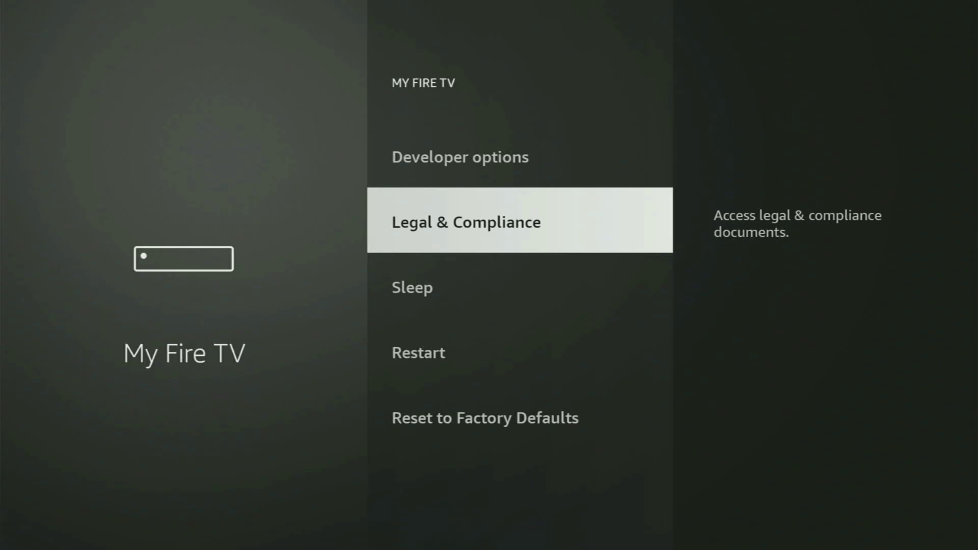
{"action": "key", "text": "Up"}
{"action": "key", "text": "Up"}
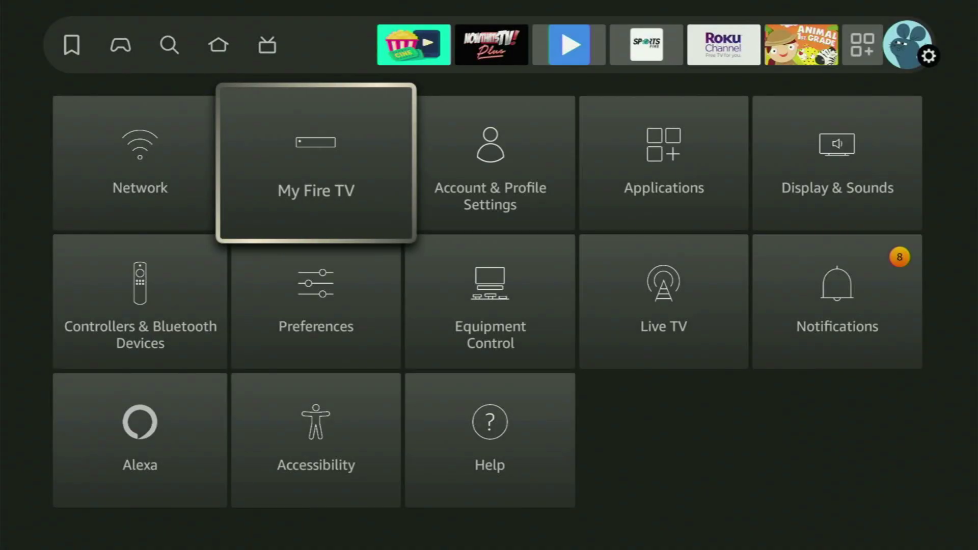
Check that ADB debugging is ON in Developer options, then return to the My Fire TV list
{"action": "key", "text": "Return"}
{"action": "key", "text": "Down"}
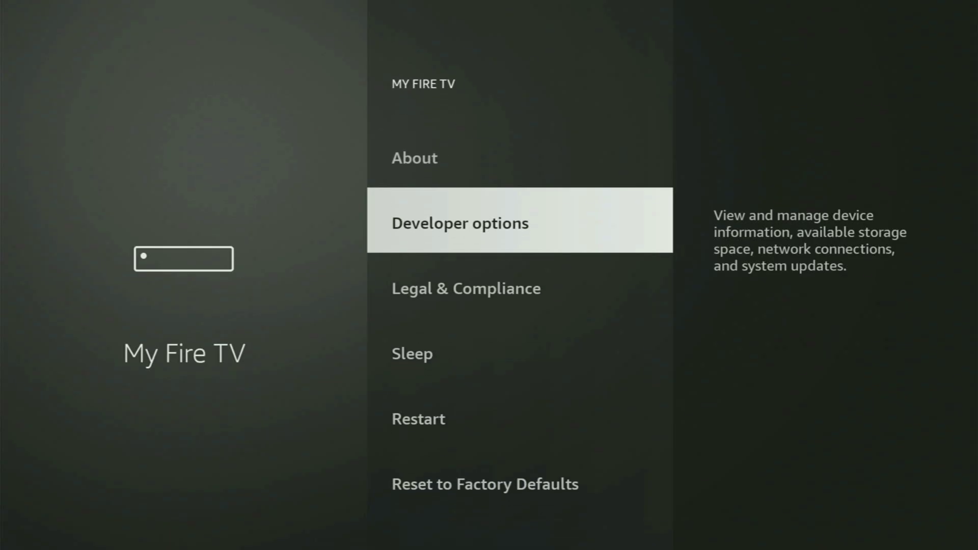
{"action": "key", "text": "Return"}
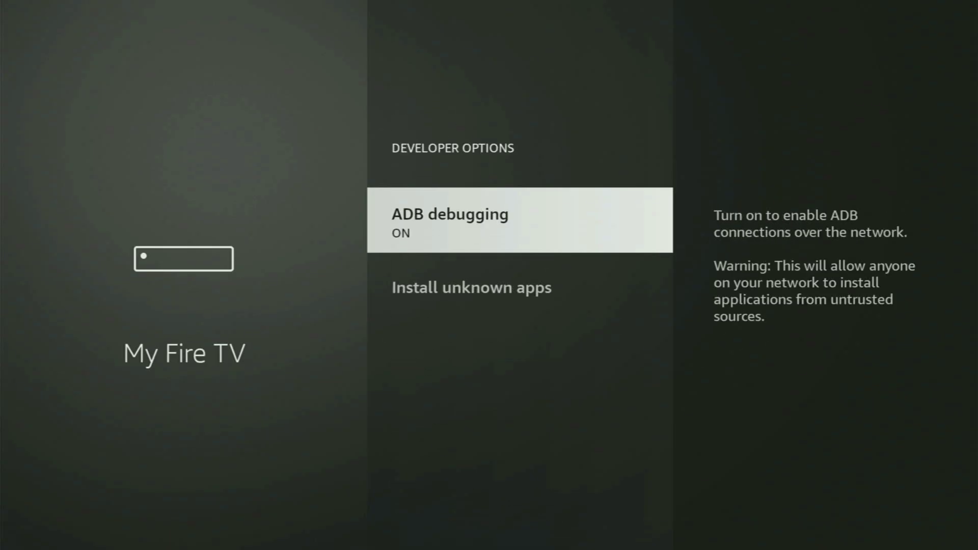
{"action": "key", "text": "Escape"}
{"action": "key", "text": "Up"}
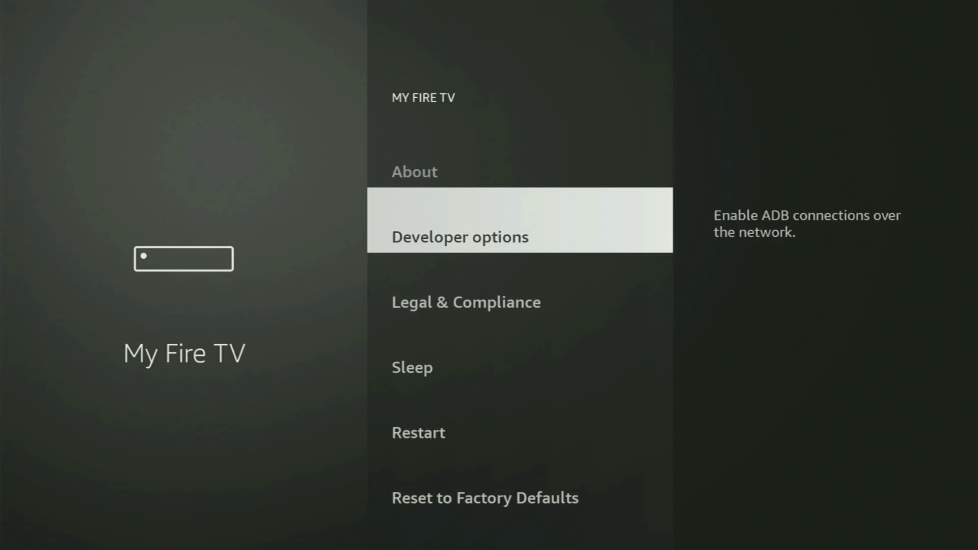
In About, select the Fire TV entry repeatedly until it confirms you are already a developer
{"action": "key", "text": "Return"}
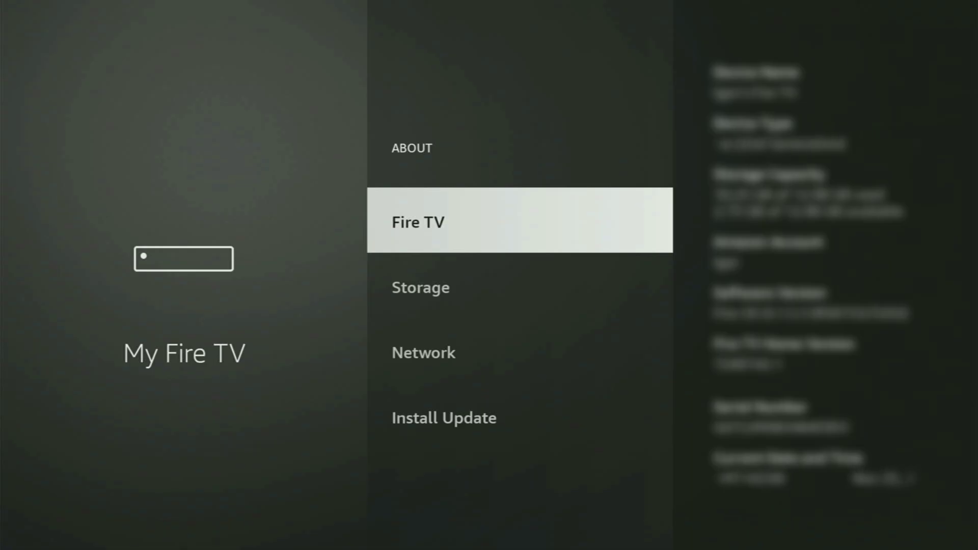
{"action": "key", "text": "Return"}
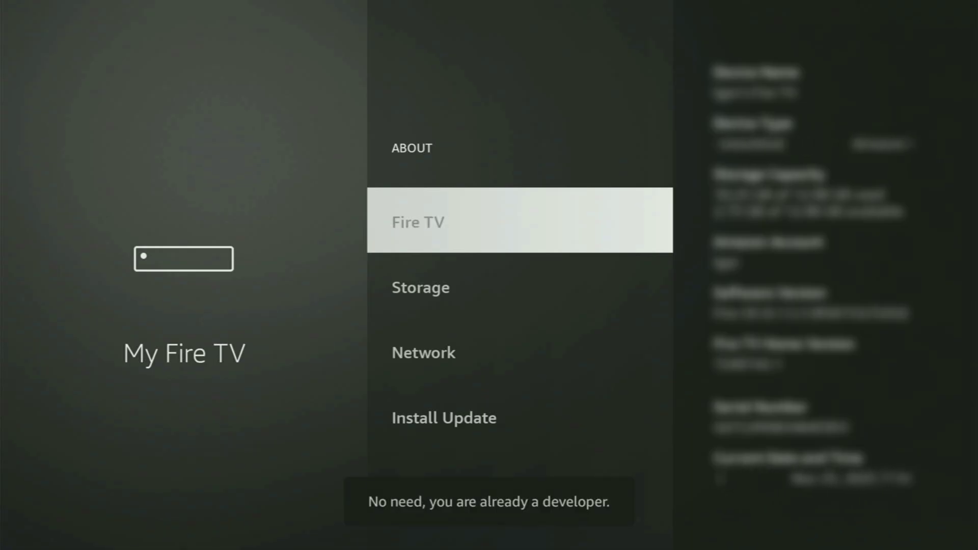
{"action": "key", "text": "Return"}
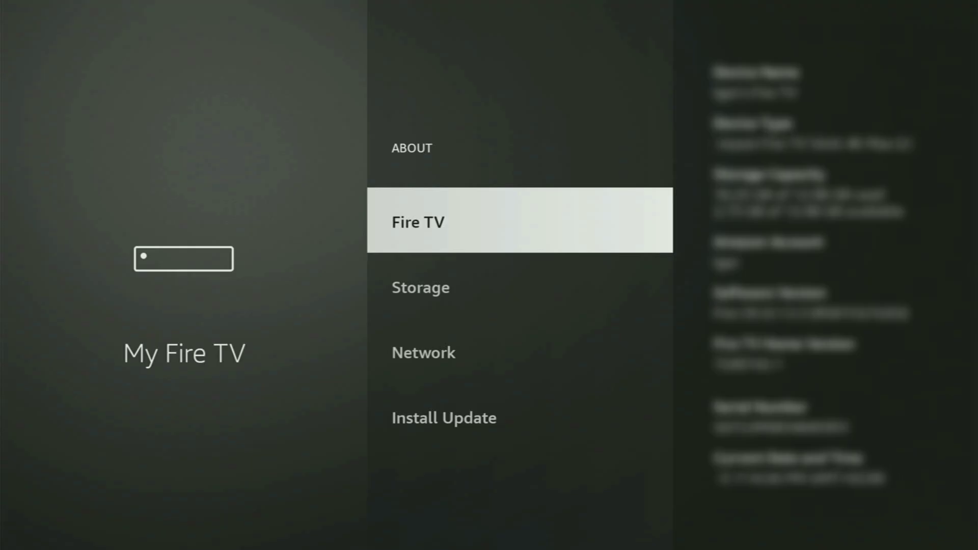
{"action": "key", "text": "Down"}
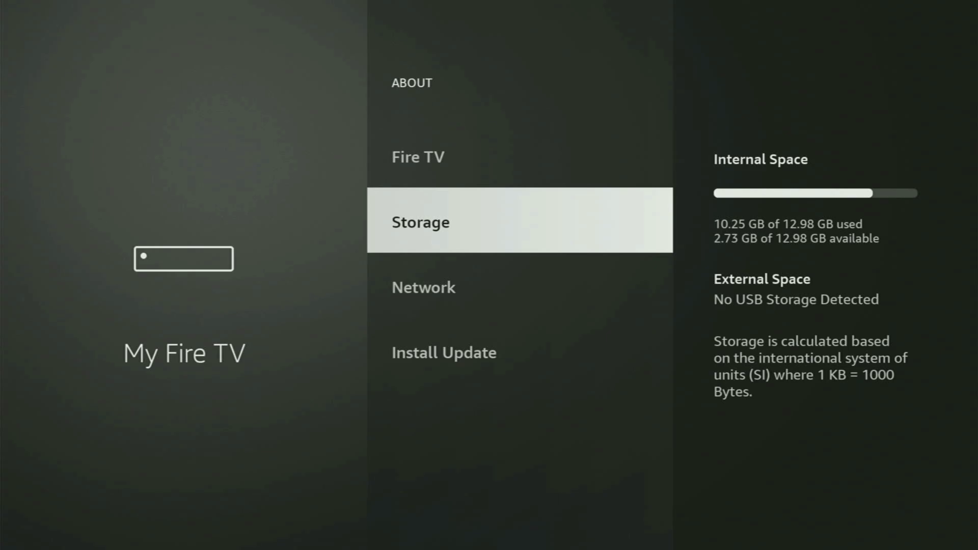
Return to My Fire TV and reopen Developer options at Install unknown apps
{"action": "key", "text": "Escape"}
{"action": "key", "text": "Down"}
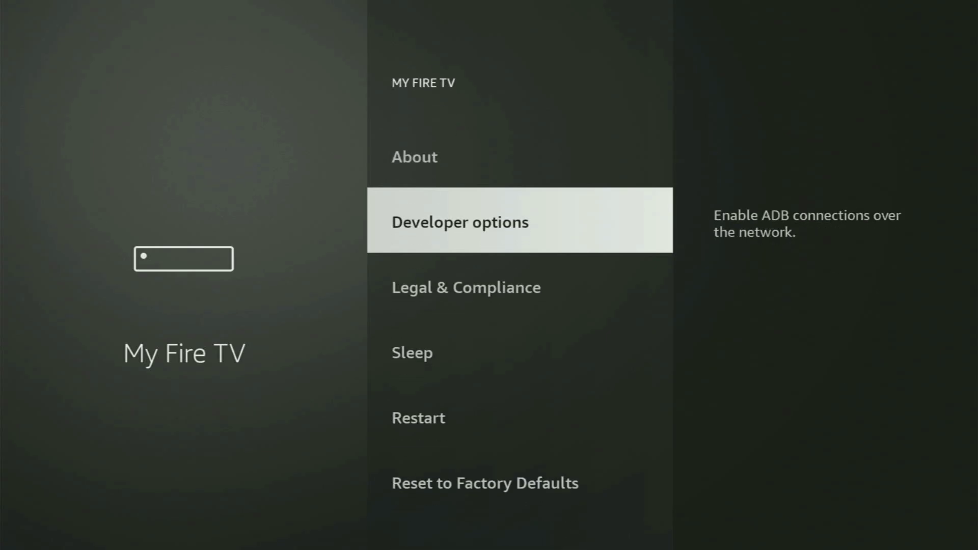
{"action": "key", "text": "Return"}
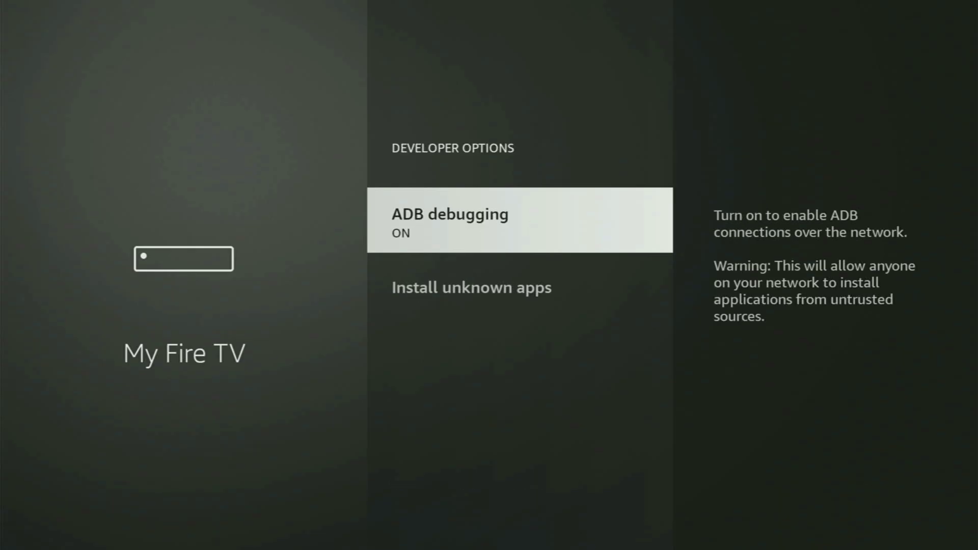
{"action": "key", "text": "Down"}
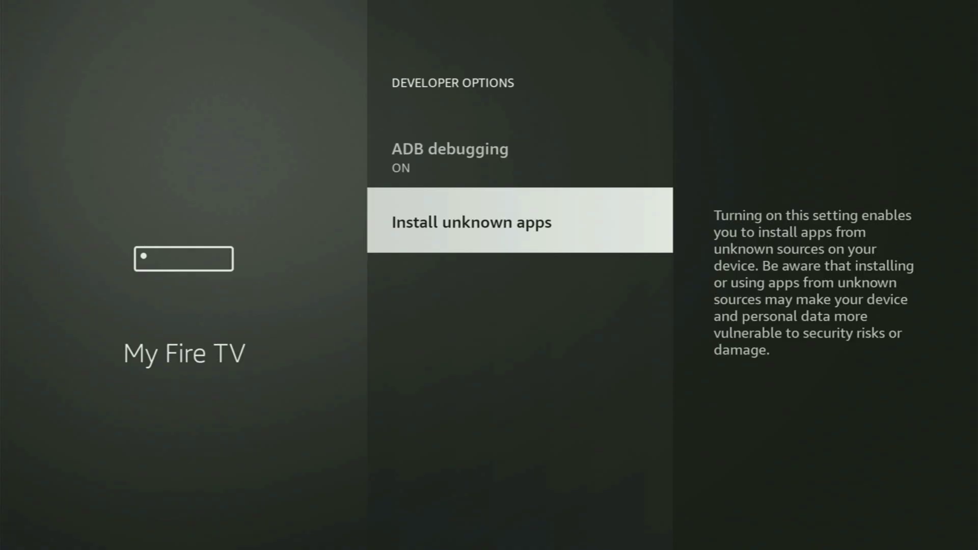
Open Install unknown apps and confirm Downloader is ON while FilmPlus stays OFF
{"action": "key", "text": "Return"}
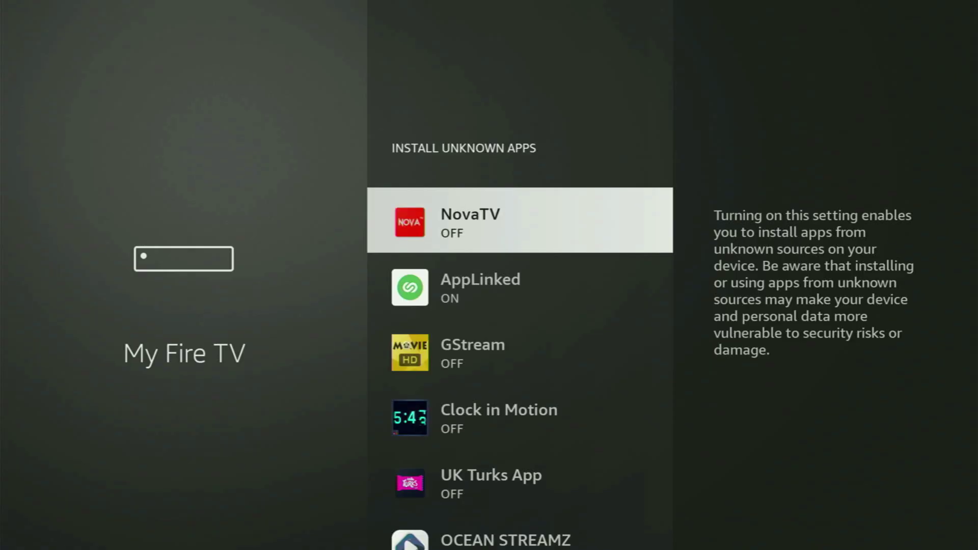
{"action": "key", "text": "Down"}
{"action": "key", "text": "Down"}
{"action": "key", "text": "Down"}
{"action": "key", "text": "Down"}
{"action": "key", "text": "Down"}
{"action": "key", "text": "Down"}
{"action": "key", "text": "Down"}
{"action": "key", "text": "Down"}
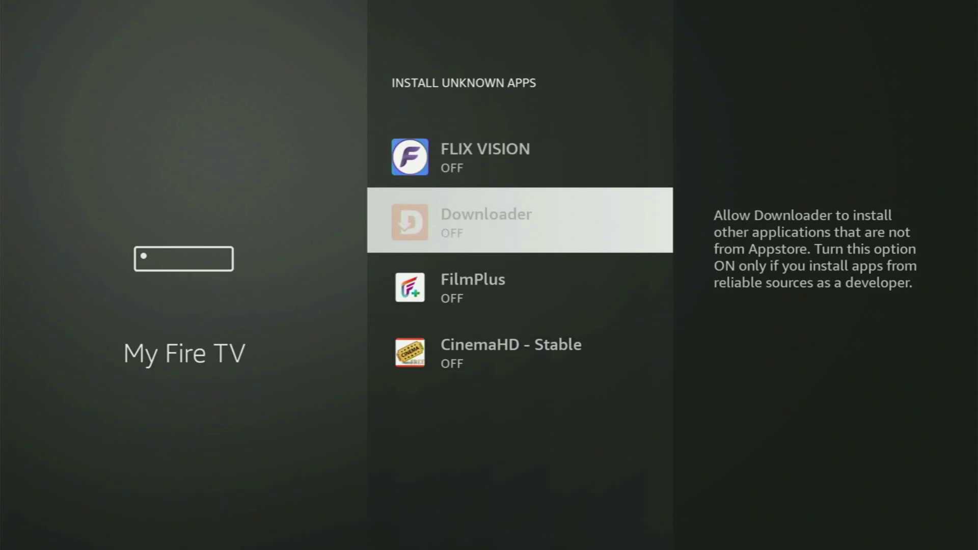
{"action": "key", "text": "Down"}
{"action": "key", "text": "Down"}
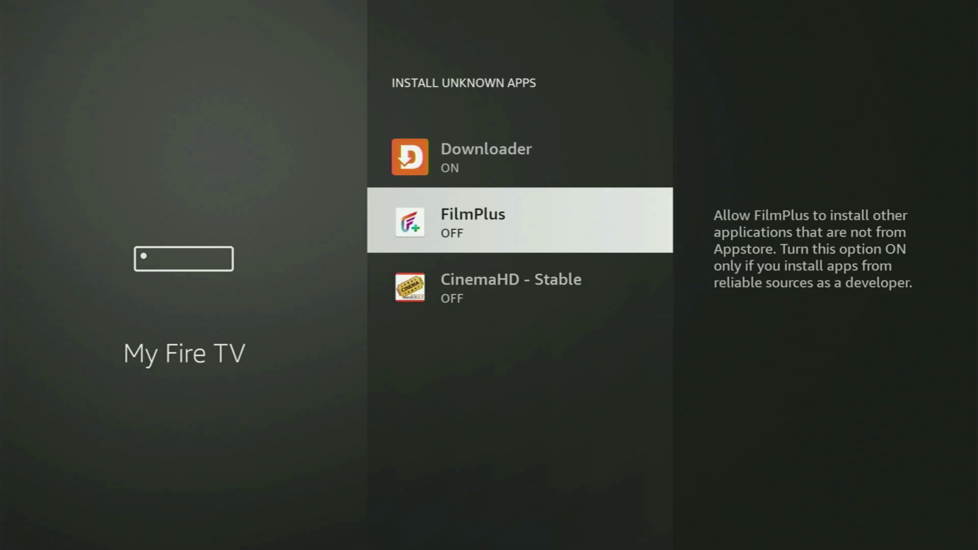
{"action": "key", "text": "Up"}
{"action": "key", "text": "Up"}
{"action": "key", "text": "Up"}
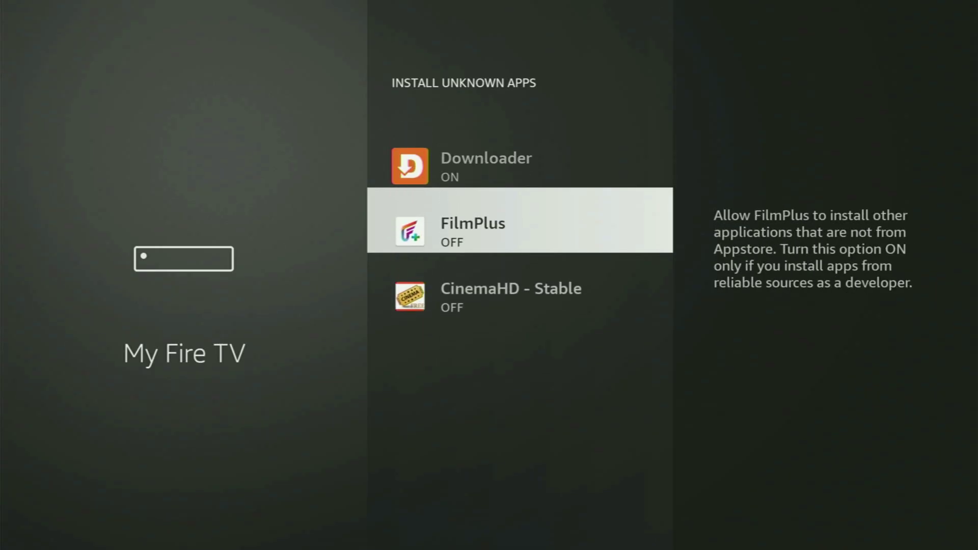
{"action": "key", "text": "Up"}
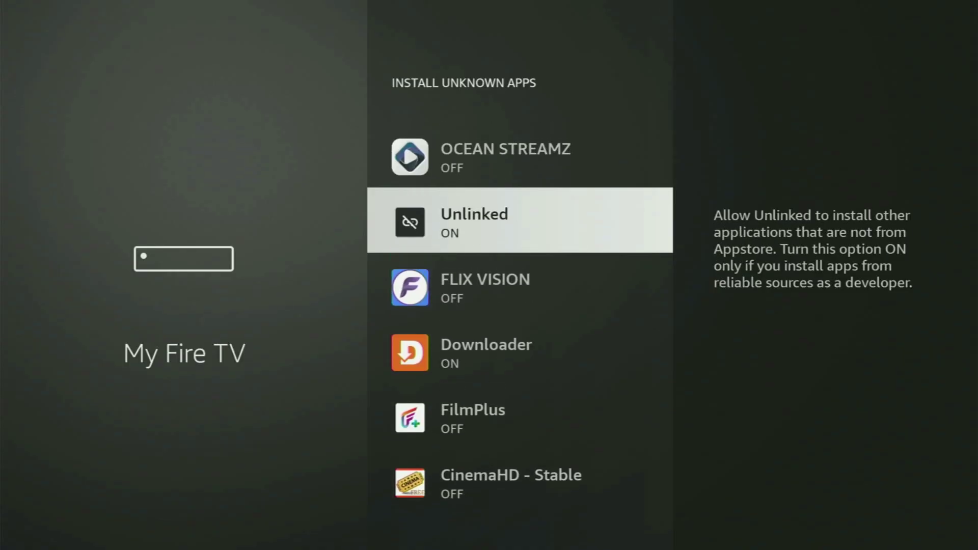
{"action": "key", "text": "Up"}
{"action": "key", "text": "Up"}
{"action": "key", "text": "Up"}
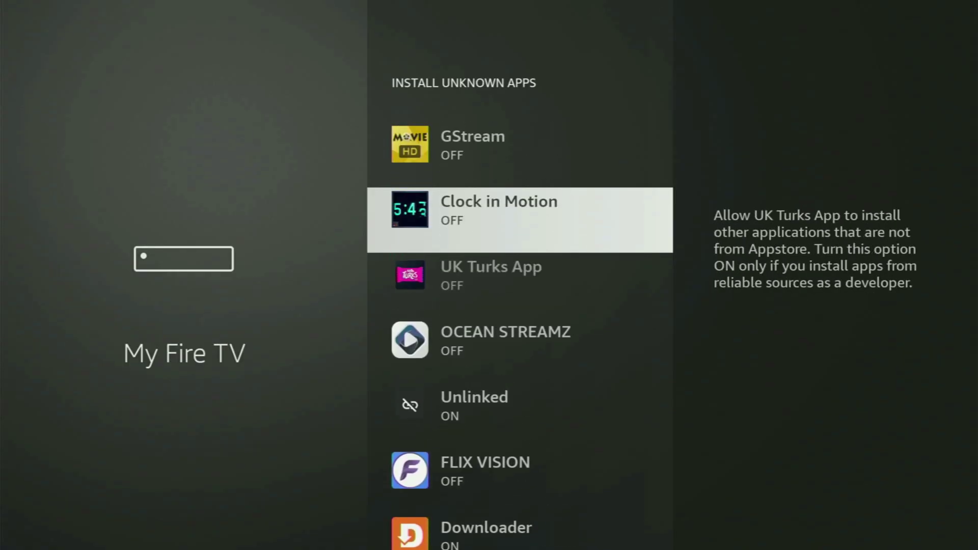
{"action": "key", "text": "Down"}
{"action": "key", "text": "Down"}
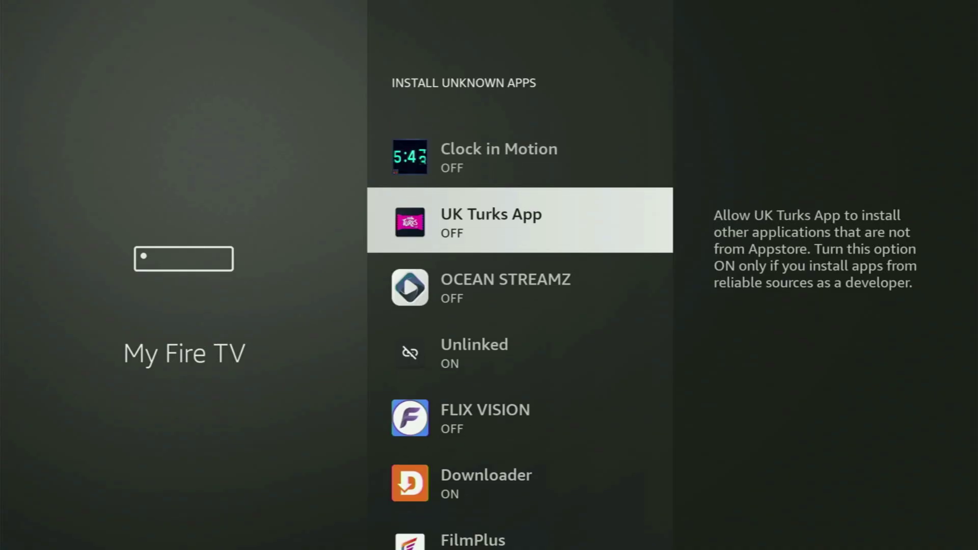
{"action": "key", "text": "Down"}
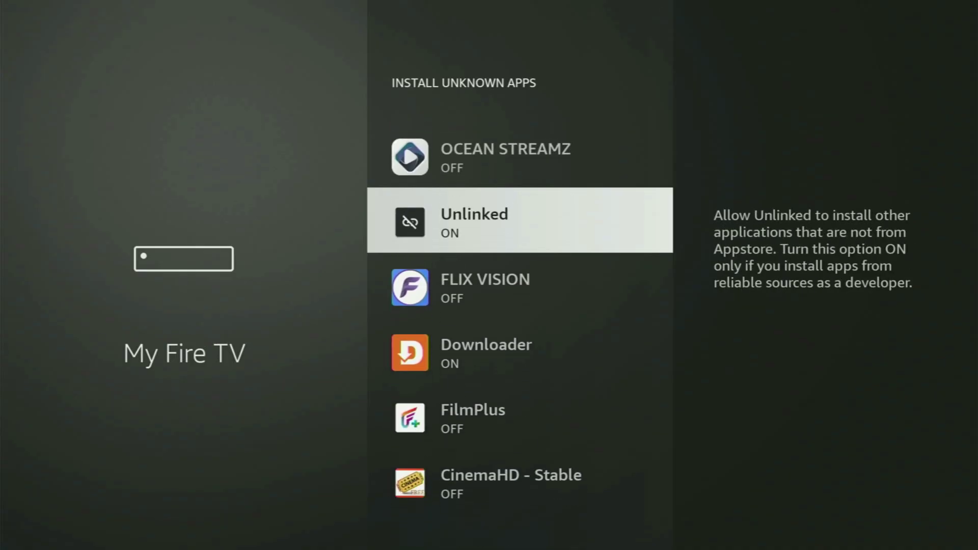
{"action": "key", "text": "Down"}
{"action": "key", "text": "Down"}
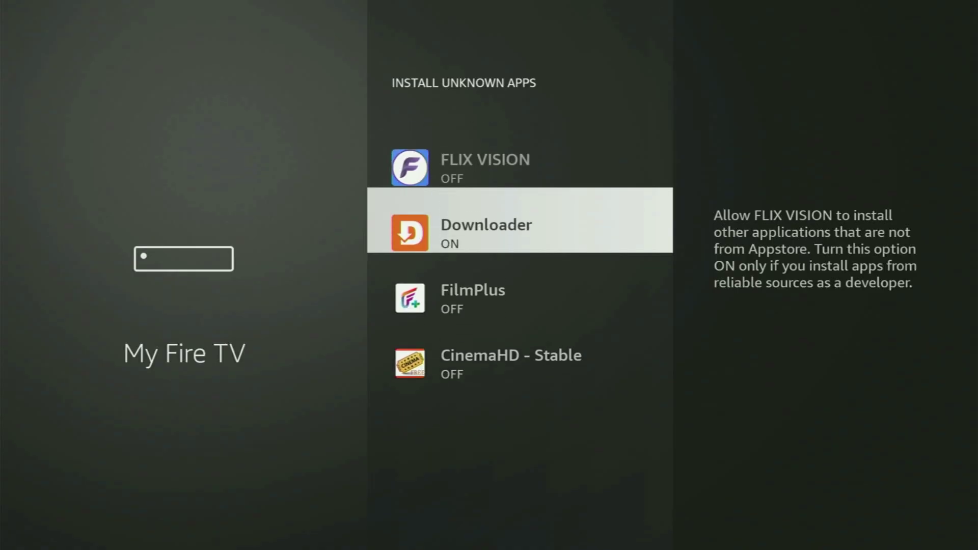
{"action": "key", "text": "Down"}
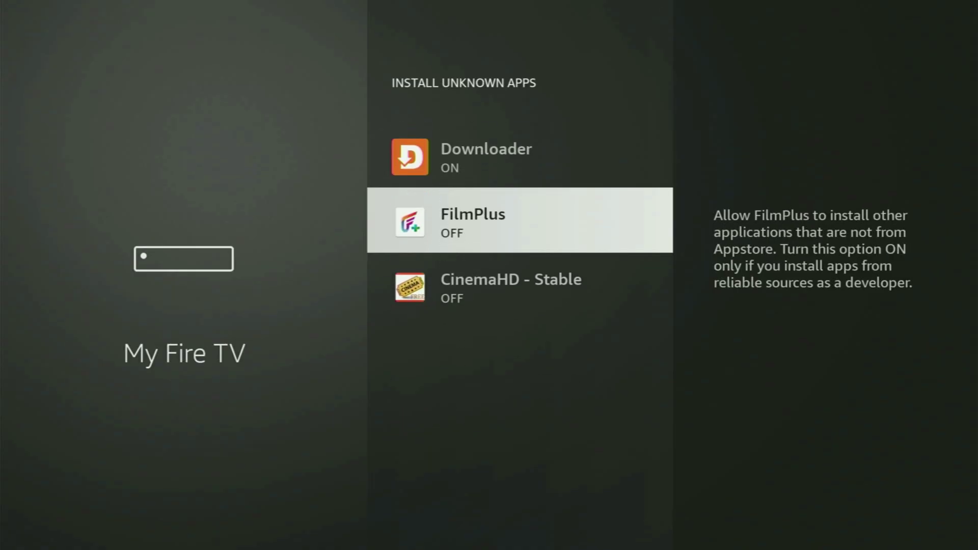
{"action": "key", "text": "Down"}
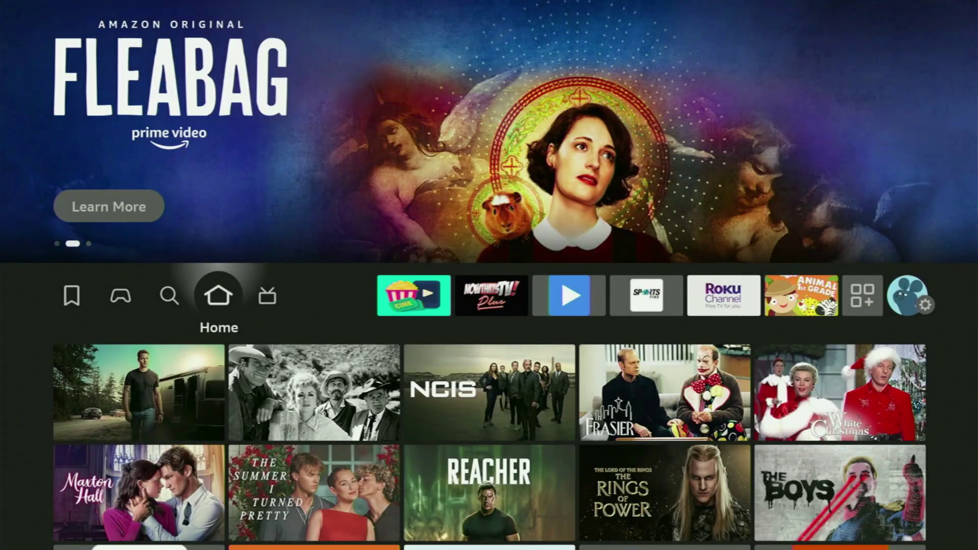
Open Your Apps & Channels and move past Downloader to the NordVPN tile
{"action": "key", "text": "Right"}
{"action": "key", "text": "Right"}
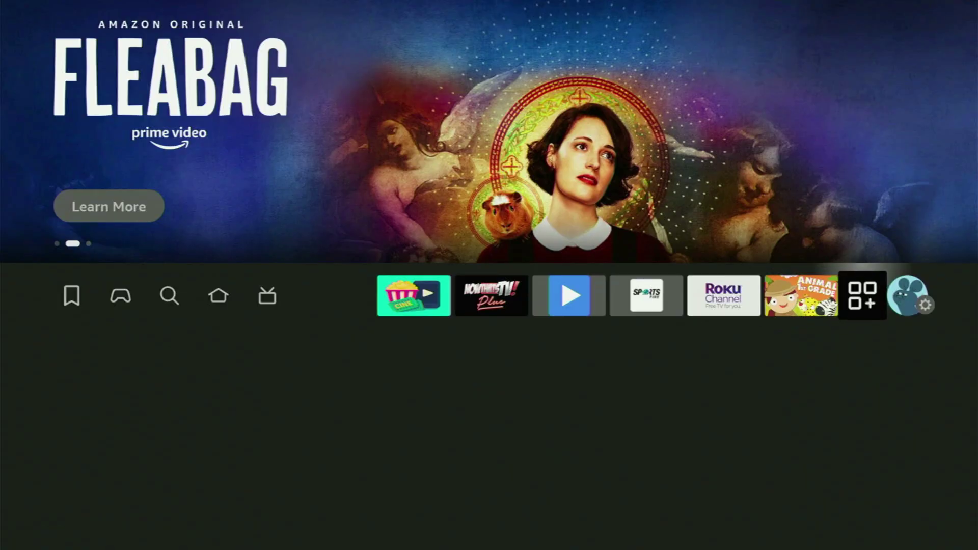
{"action": "key", "text": "Return"}
{"action": "key", "text": "Down"}
{"action": "key", "text": "Down"}
{"action": "key", "text": "Down"}
{"action": "key", "text": "Down"}
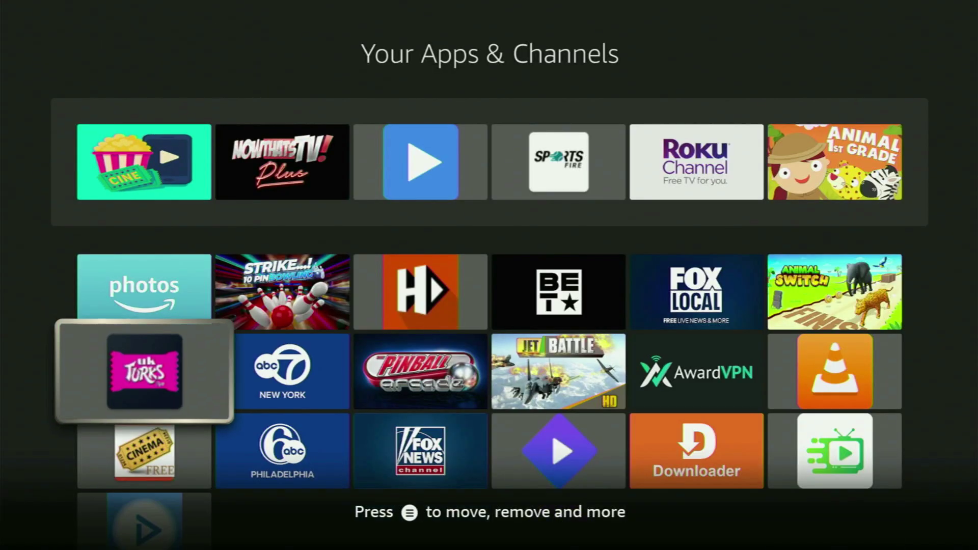
{"action": "key", "text": "Right"}
{"action": "key", "text": "Right"}
{"action": "key", "text": "Right"}
{"action": "key", "text": "Right"}
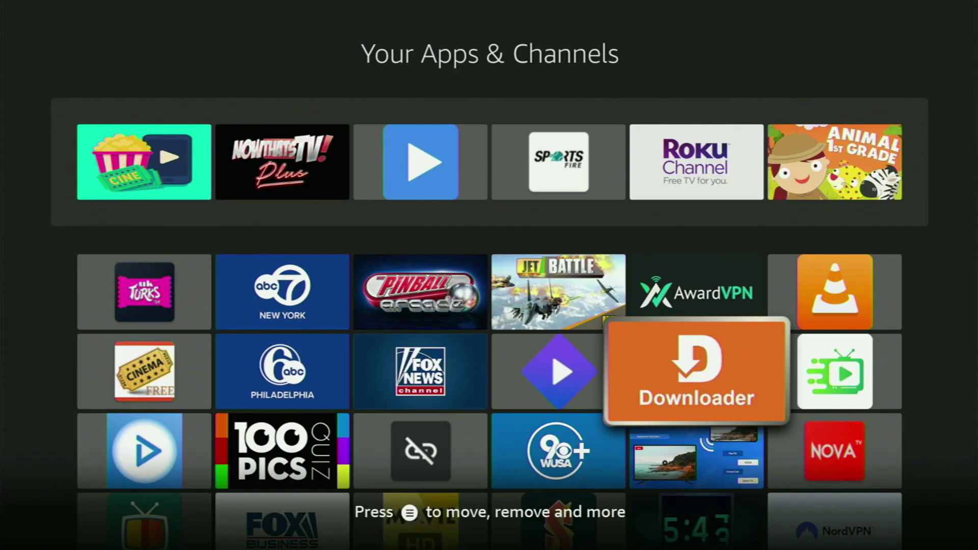
{"action": "key", "text": "Right"}
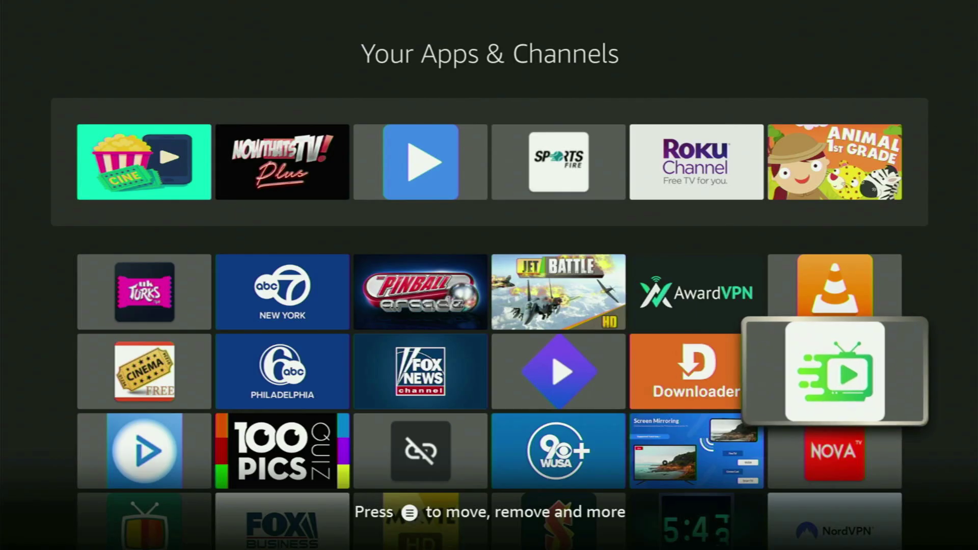
{"action": "key", "text": "Down"}
{"action": "key", "text": "Down"}
Launch NordVPN and browse the I countries to Isle of Man, then J-K to Jersey
{"action": "key", "text": "Return"}
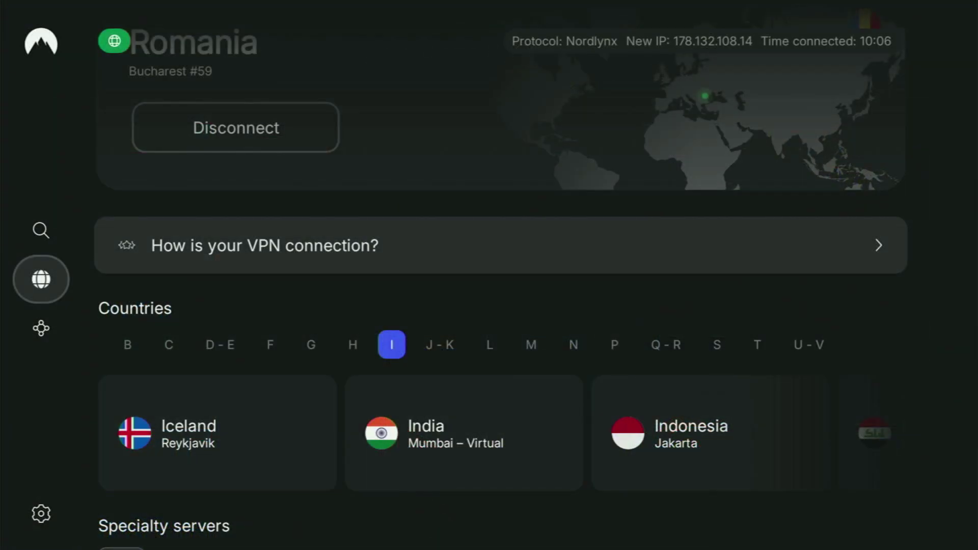
{"action": "key", "text": "Down"}
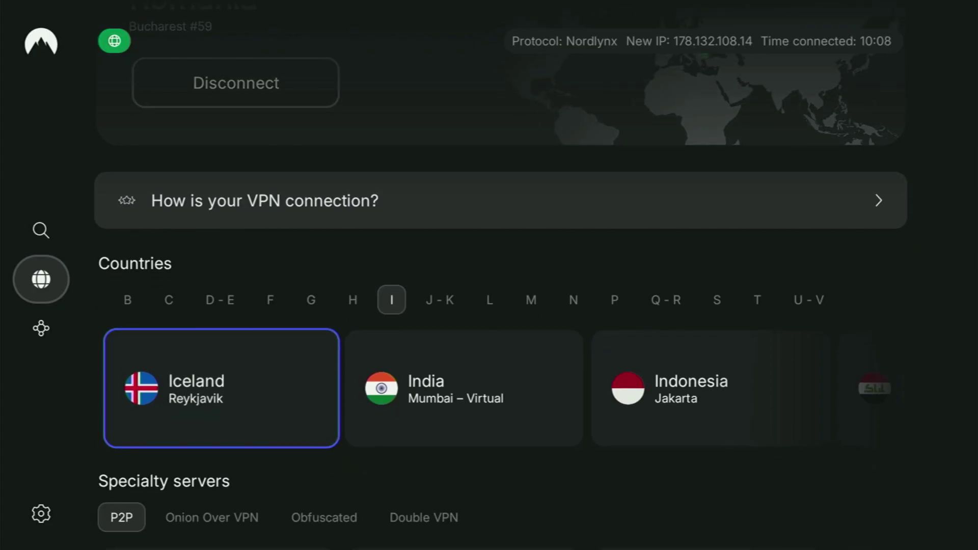
{"action": "key", "text": "Right"}
{"action": "key", "text": "Right"}
{"action": "key", "text": "Right"}
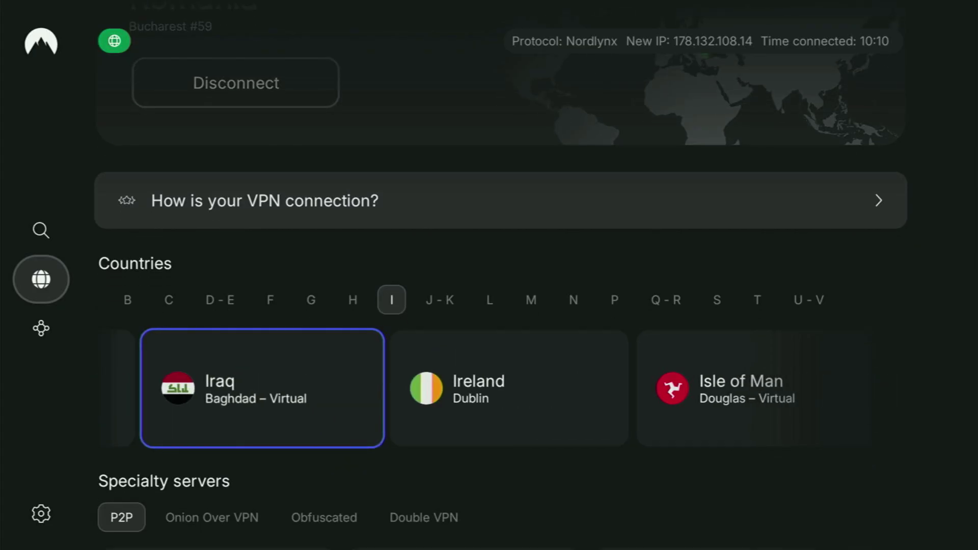
{"action": "key", "text": "Right"}
{"action": "key", "text": "Right"}
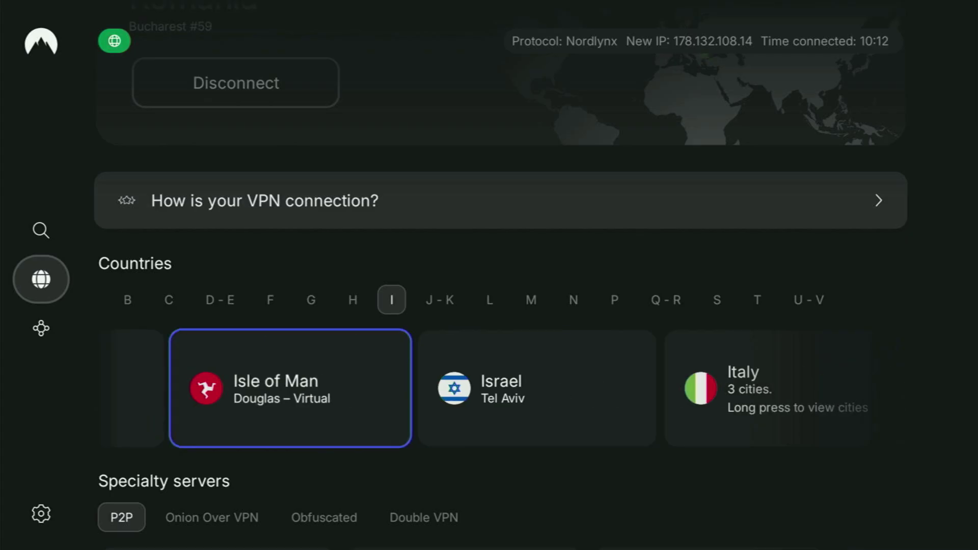
{"action": "key", "text": "Up"}
{"action": "key", "text": "Right"}
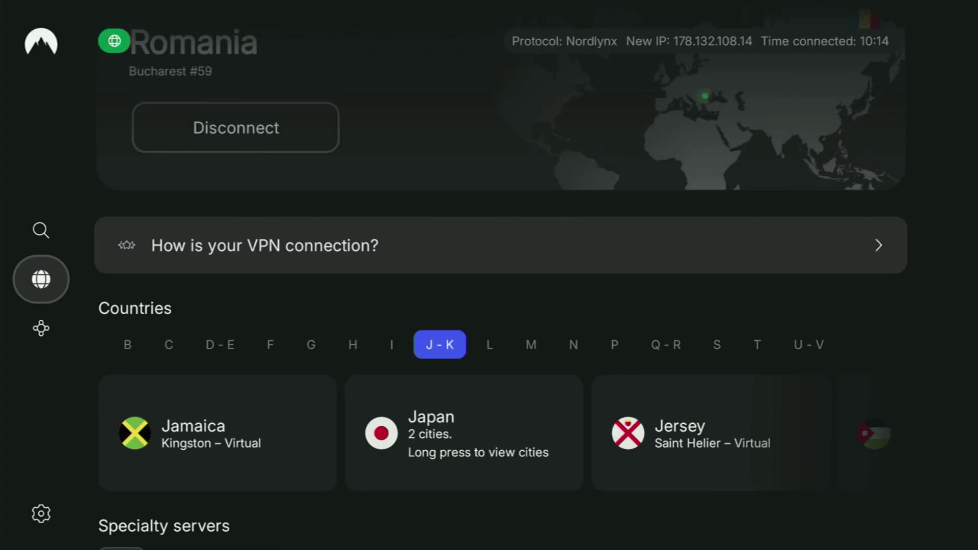
{"action": "key", "text": "Down"}
{"action": "key", "text": "Right"}
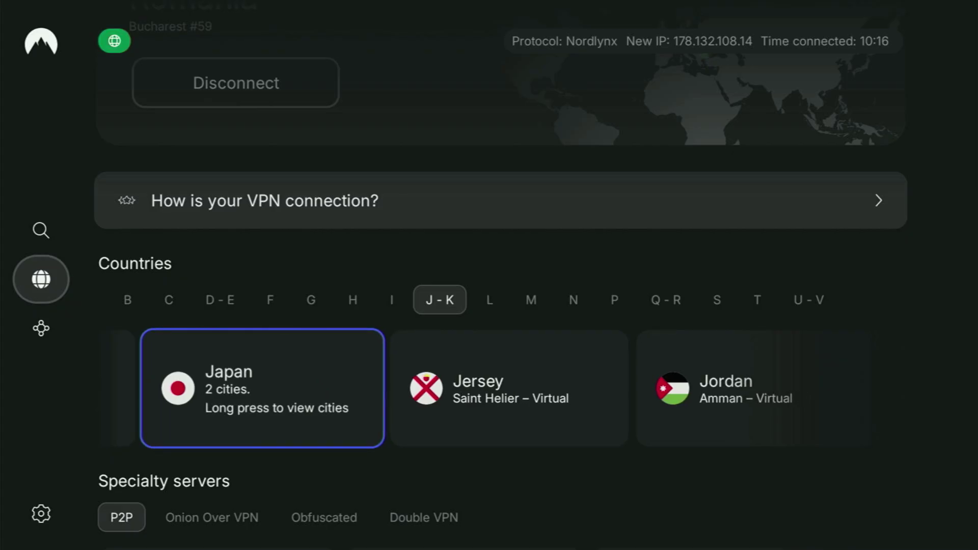
{"action": "key", "text": "Right"}
{"action": "key", "text": "Right"}
{"action": "key", "text": "Right"}
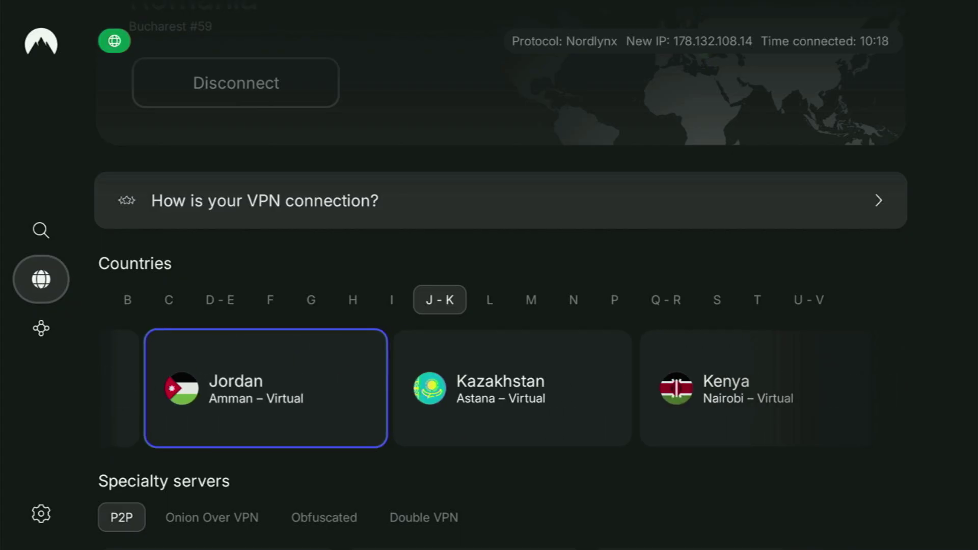
Browse the L countries from Laos to Liechtenstein, the M countries to Mexico, then reach the Netherlands
{"action": "key", "text": "Up"}
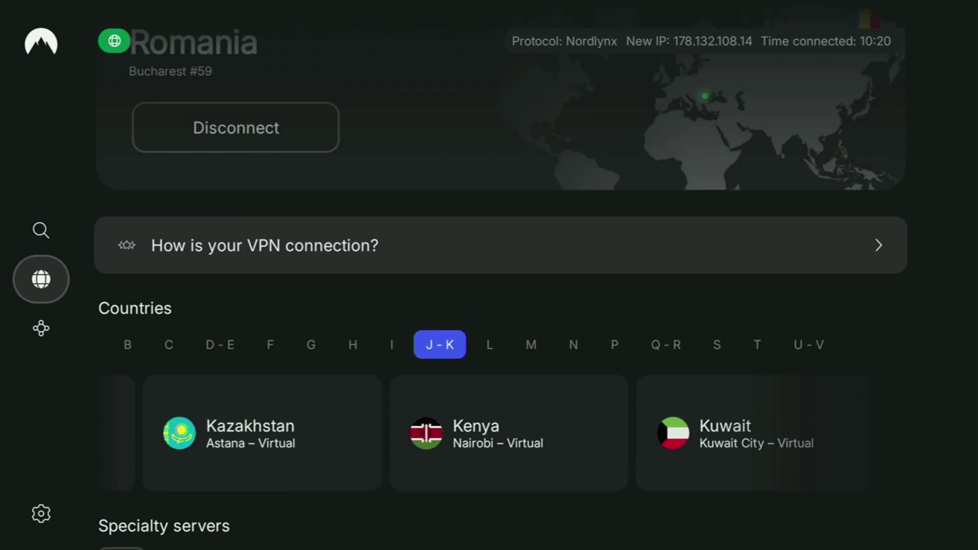
{"action": "key", "text": "Right"}
{"action": "key", "text": "Down"}
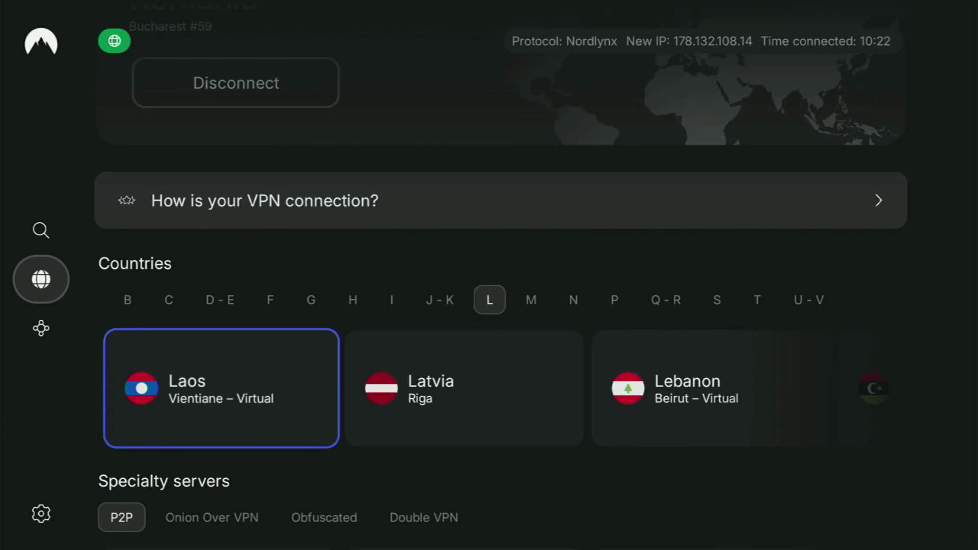
{"action": "key", "text": "Right"}
{"action": "key", "text": "Right"}
{"action": "key", "text": "Right"}
{"action": "key", "text": "Right"}
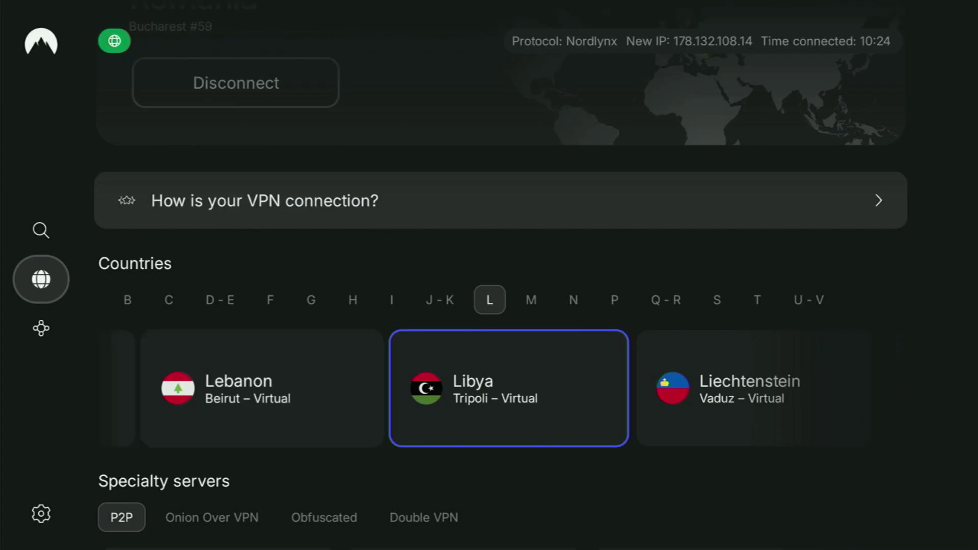
{"action": "key", "text": "Up"}
{"action": "key", "text": "Right"}
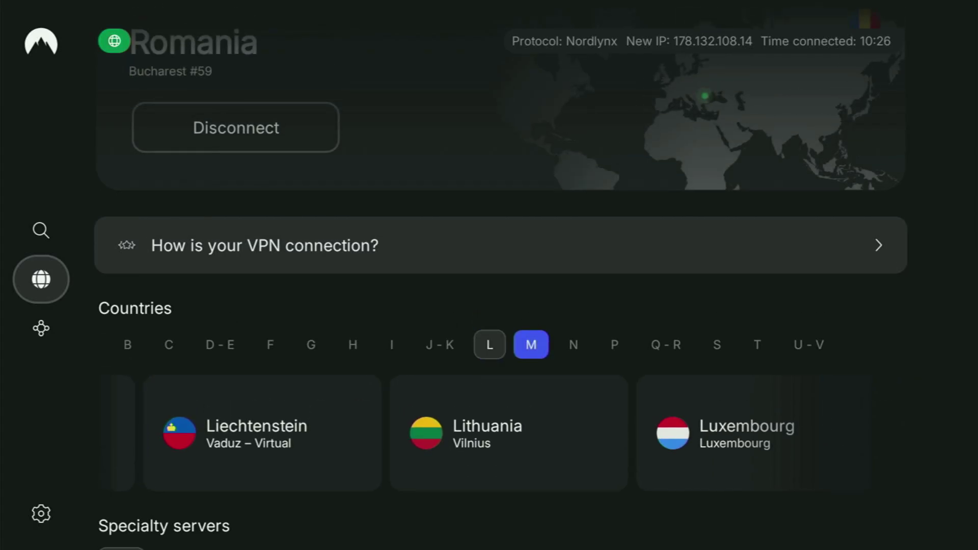
{"action": "key", "text": "Right"}
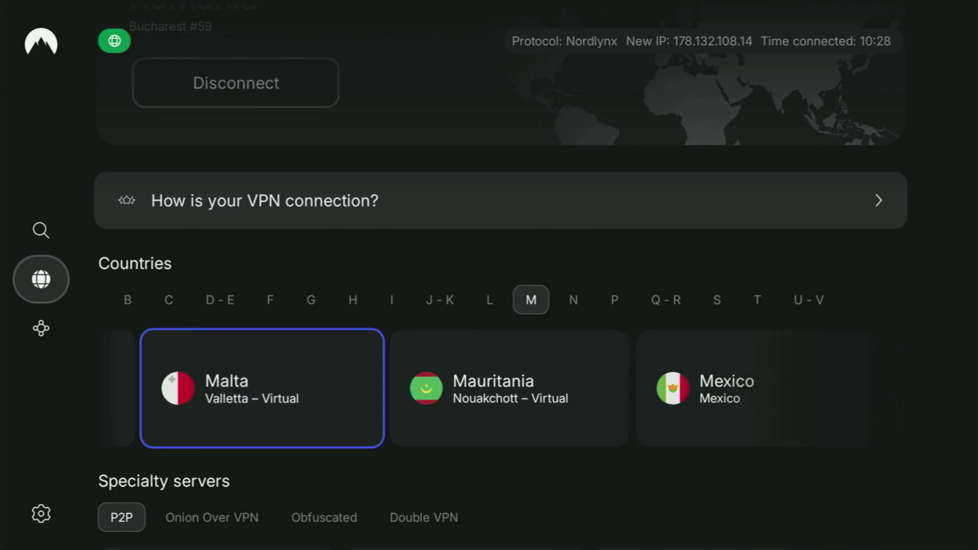
{"action": "key", "text": "Right"}
{"action": "key", "text": "Right"}
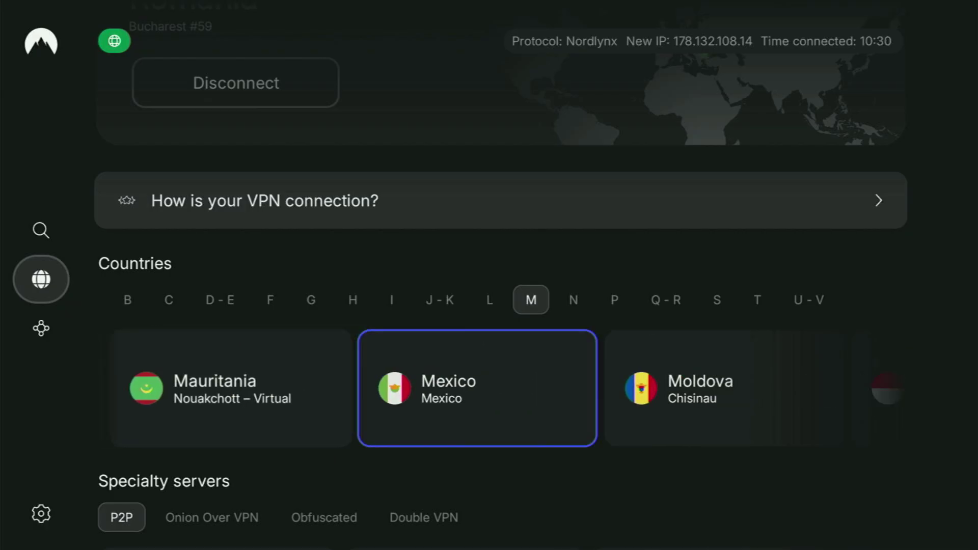
{"action": "key", "text": "Right"}
{"action": "key", "text": "Right"}
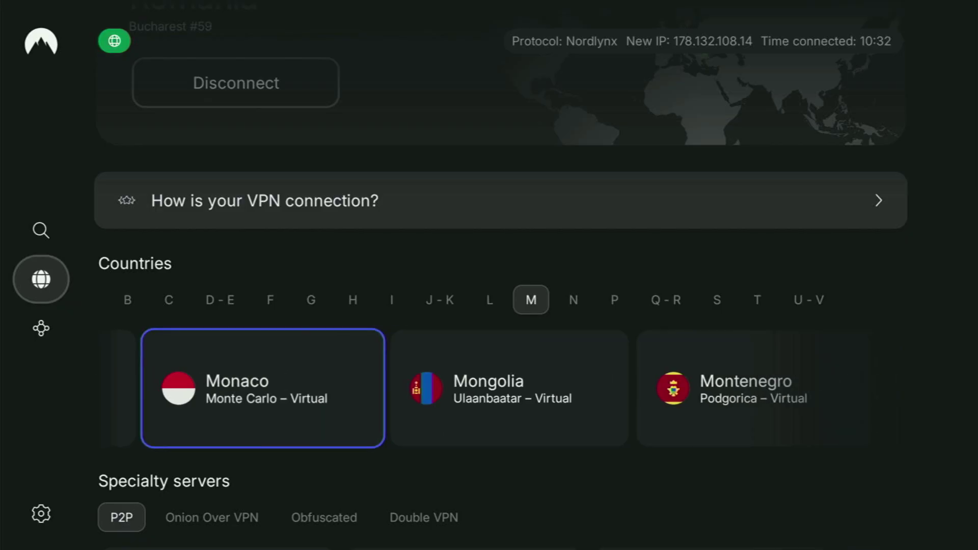
{"action": "key", "text": "Up"}
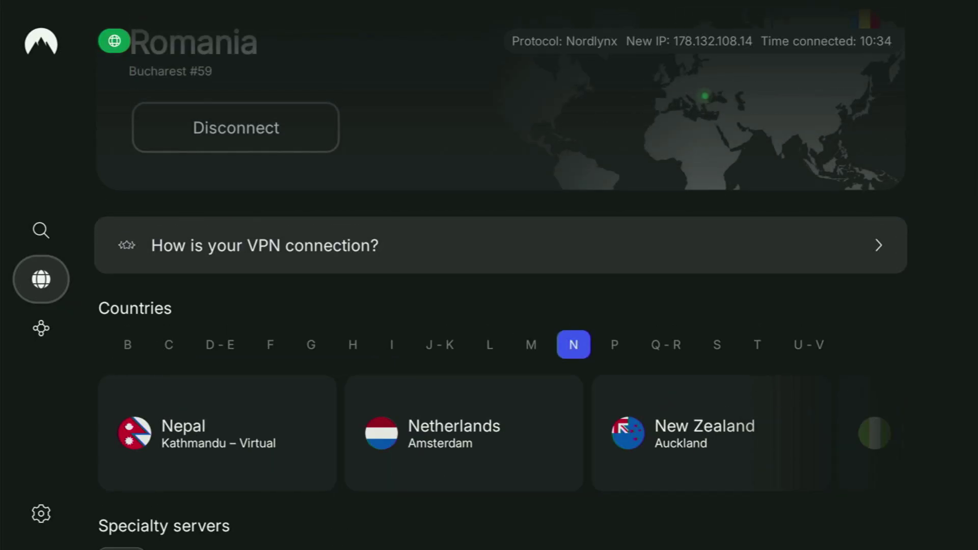
{"action": "key", "text": "Down"}
{"action": "key", "text": "Right"}
Connect to the Netherlands, then switch the connection to New Zealand
{"action": "key", "text": "Return"}
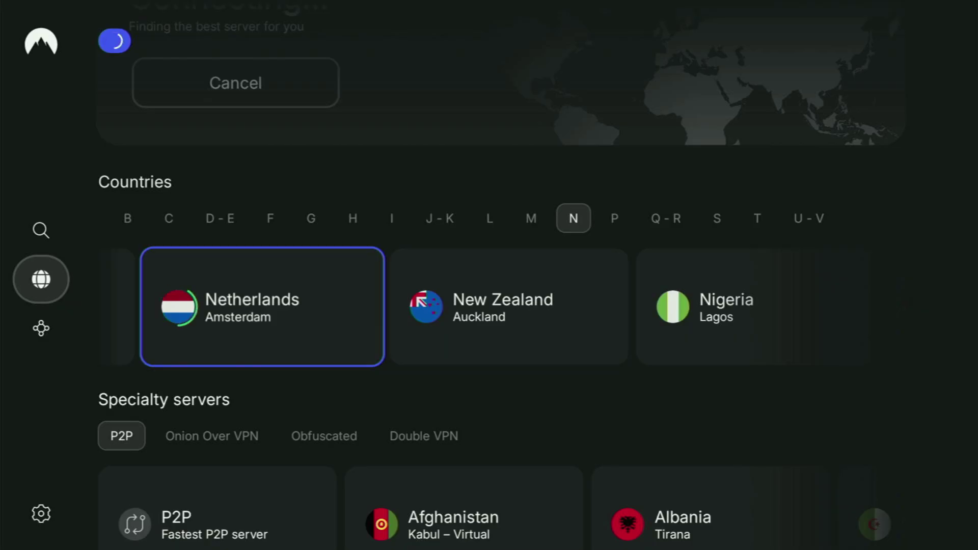
{"action": "key", "text": "Down"}
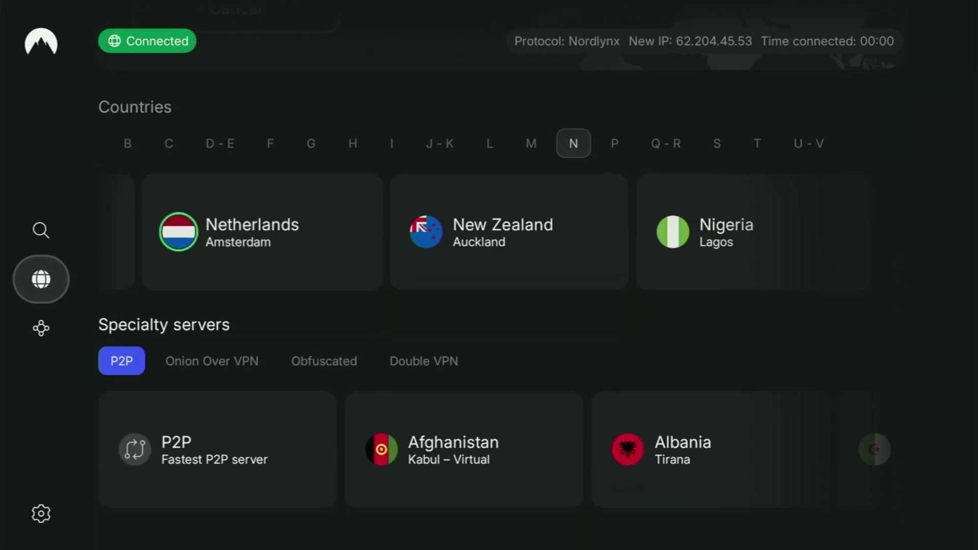
{"action": "key", "text": "Right"}
{"action": "key", "text": "Right"}
{"action": "key", "text": "Right"}
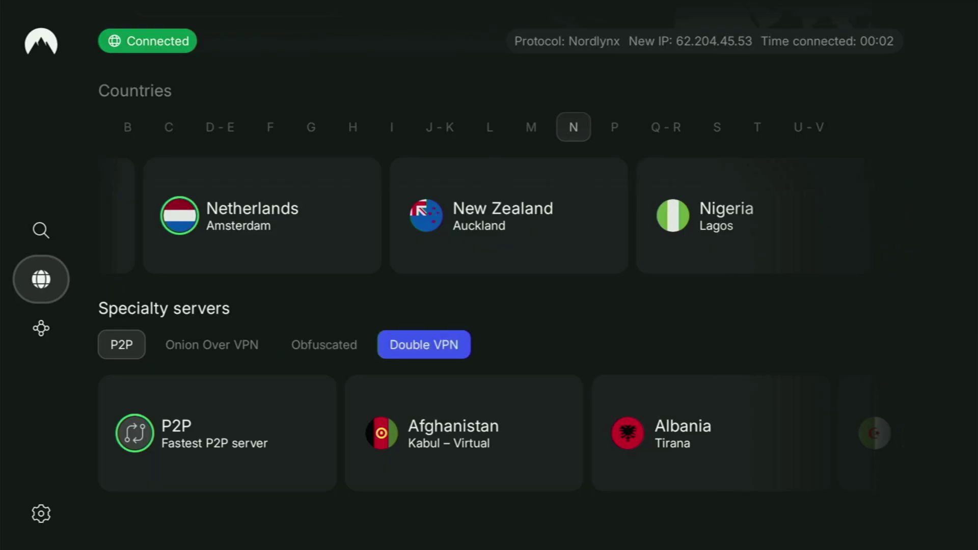
{"action": "key", "text": "Up"}
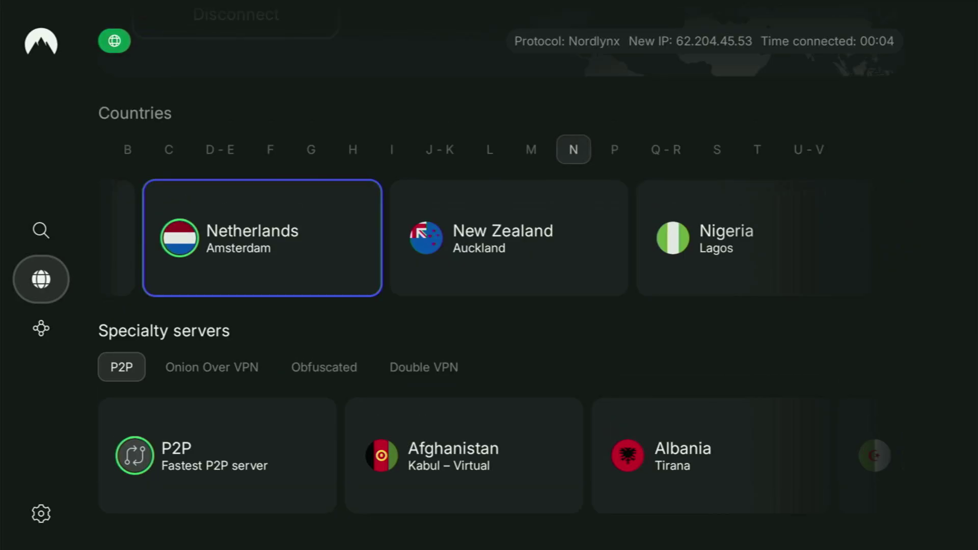
{"action": "key", "text": "Right"}
{"action": "key", "text": "Return"}
Browse on from New Zealand through Nigeria, North Macedonia and Norway to Panama
{"action": "key", "text": "Down"}
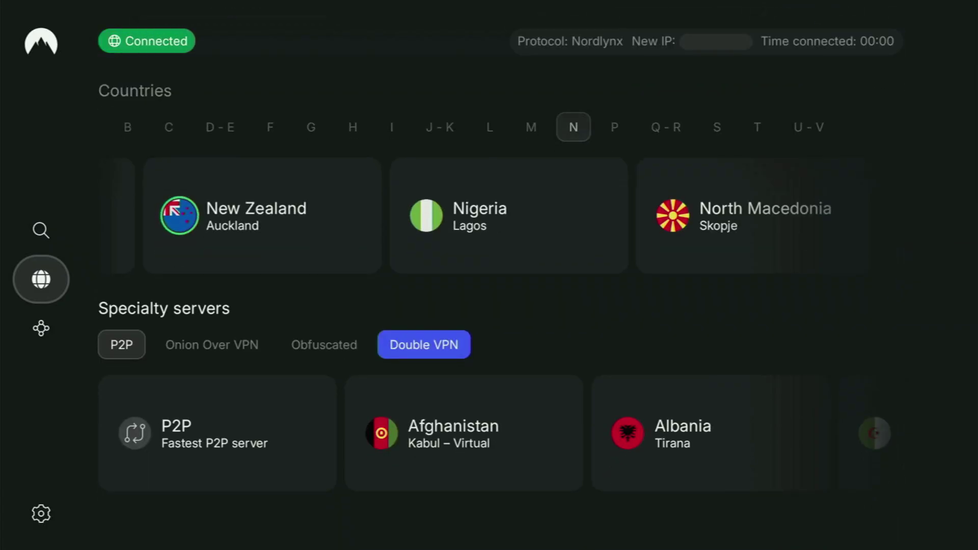
{"action": "key", "text": "Up"}
{"action": "key", "text": "Right"}
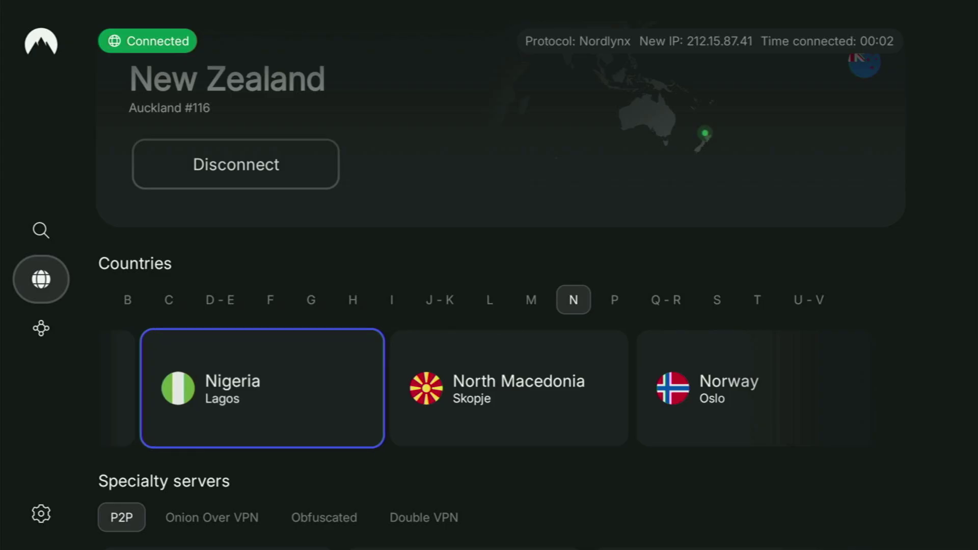
{"action": "key", "text": "Right"}
{"action": "key", "text": "Right"}
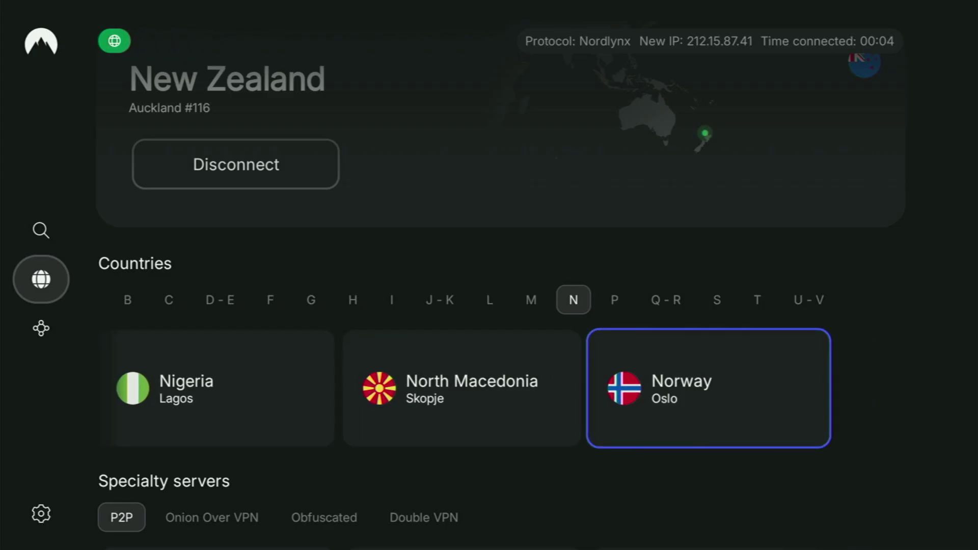
{"action": "key", "text": "Right"}
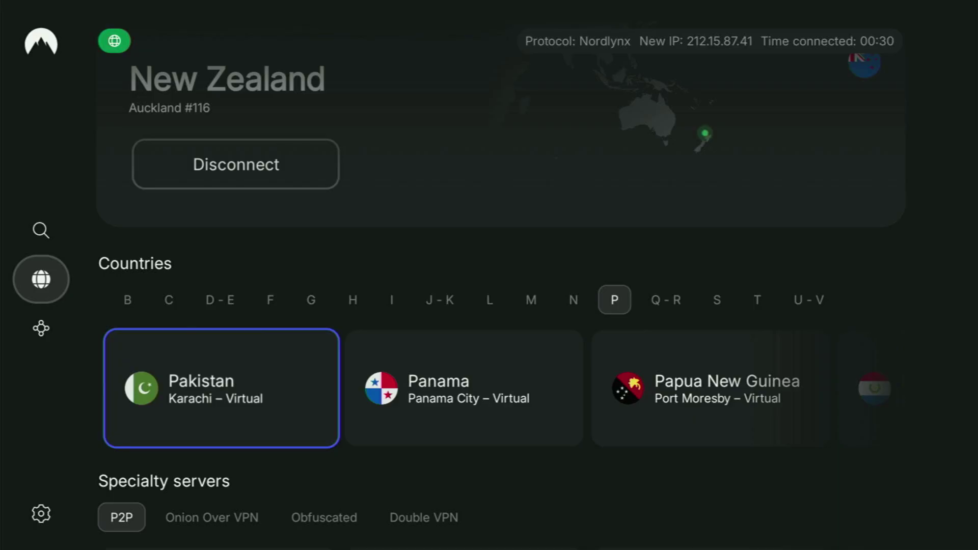
{"action": "key", "text": "Right"}
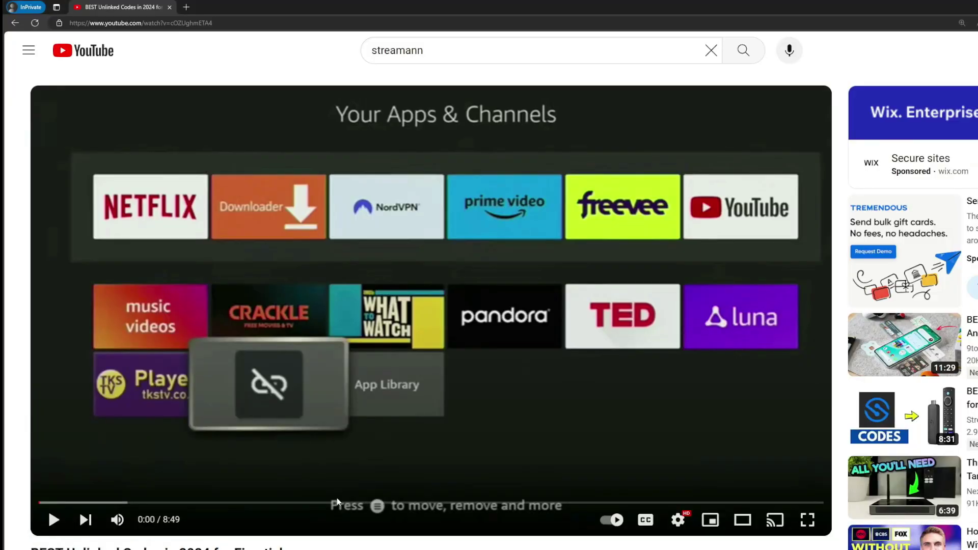
Expand the video description and follow the pinned comment's topvpnoffer.com link to the 3-month deal
{"action": "scroll", "coordinate": [432, 432], "scroll_direction": "down", "scroll_amount": 6}
{"action": "left_click", "coordinate": [334, 320]}
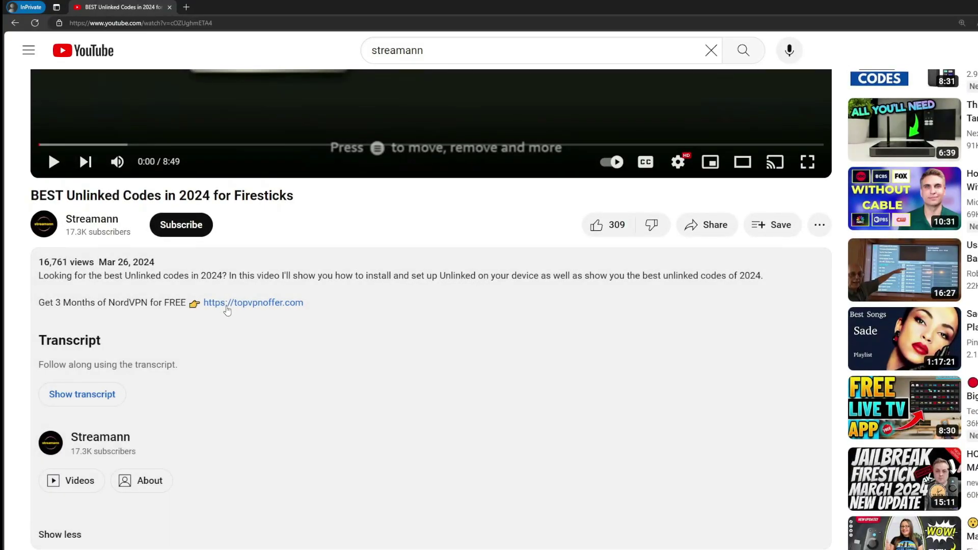
{"action": "scroll", "coordinate": [232, 306], "scroll_direction": "down", "scroll_amount": 5}
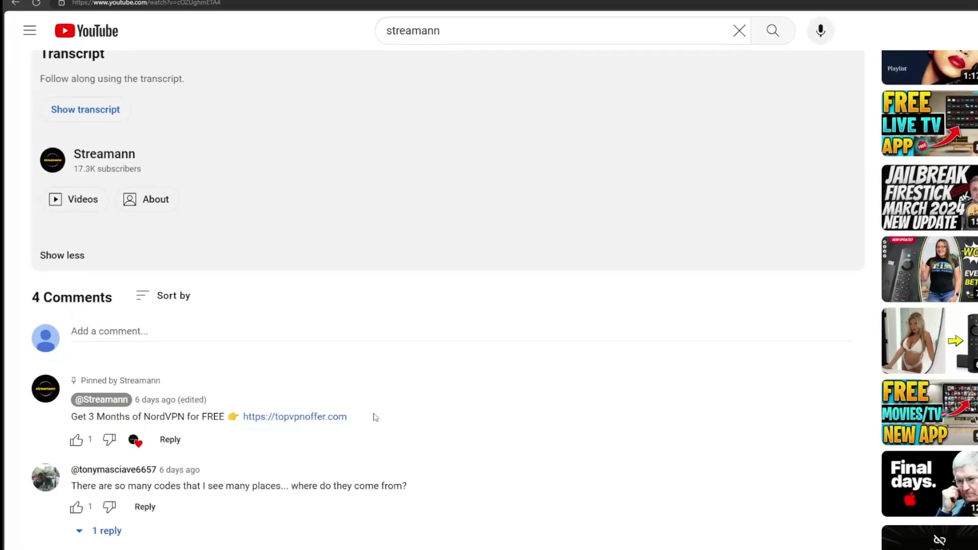
{"action": "left_click_drag", "start_coordinate": [347, 422], "coordinate": [236, 421]}
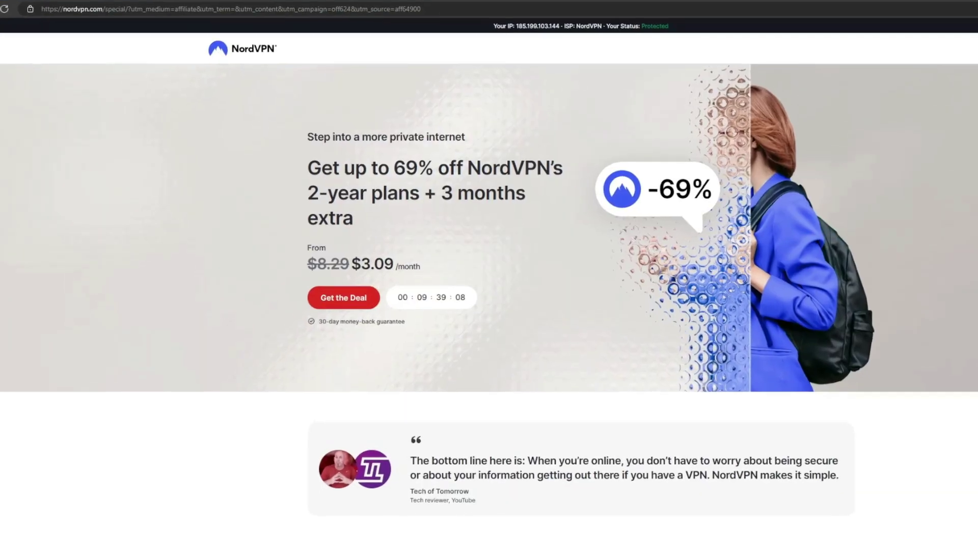
{"action": "left_click_drag", "start_coordinate": [437, 191], "coordinate": [541, 214]}
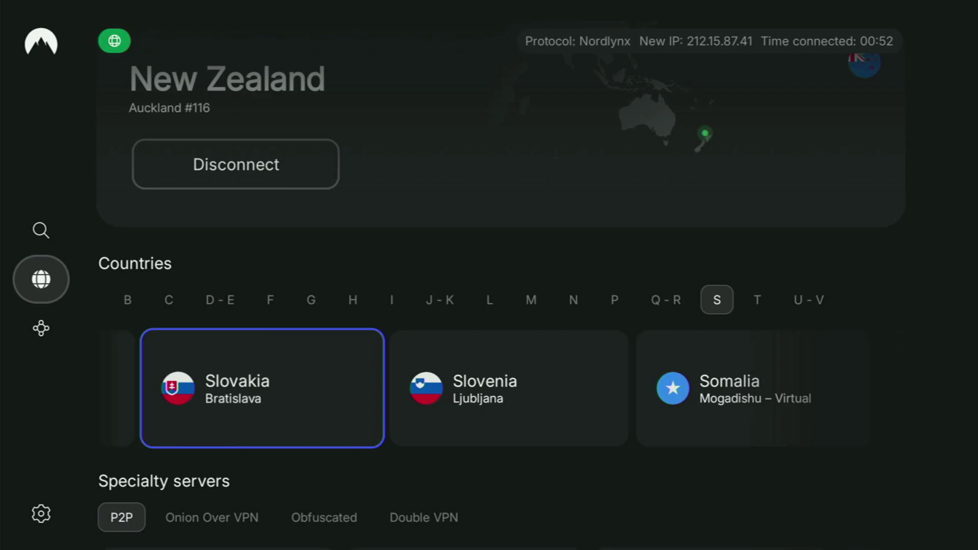
Browse the S countries from Slovakia to Switzerland and the T countries to Tunisia, then go Home
{"action": "key", "text": "Right"}
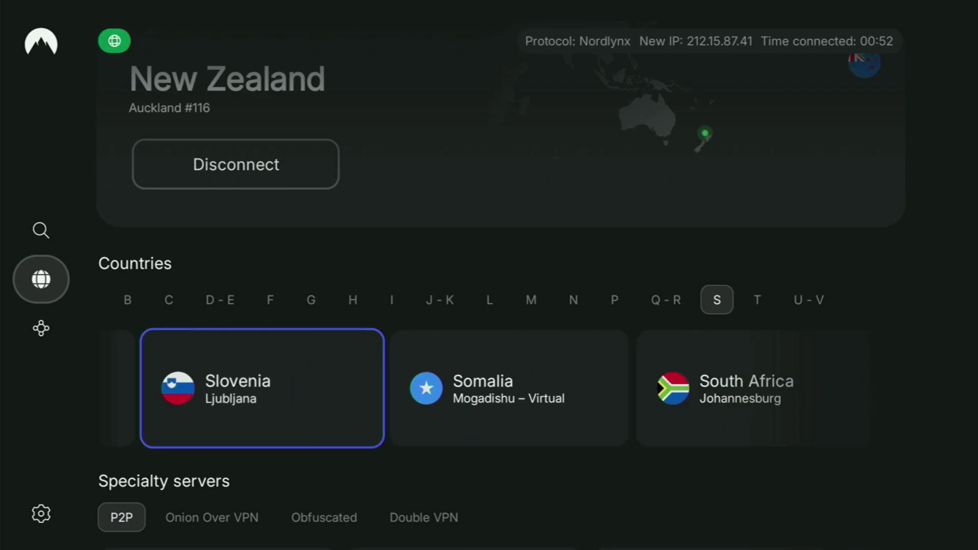
{"action": "key", "text": "Right"}
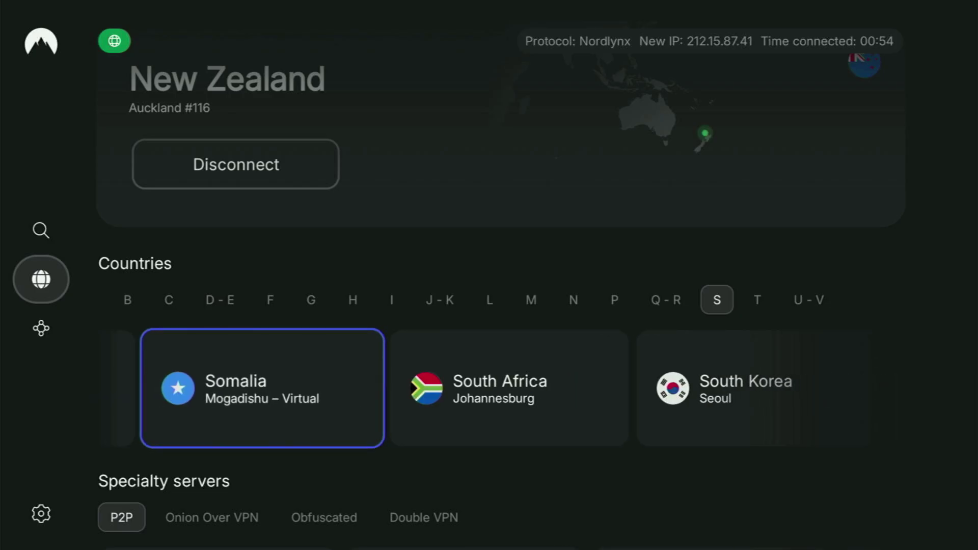
{"action": "key", "text": "Right"}
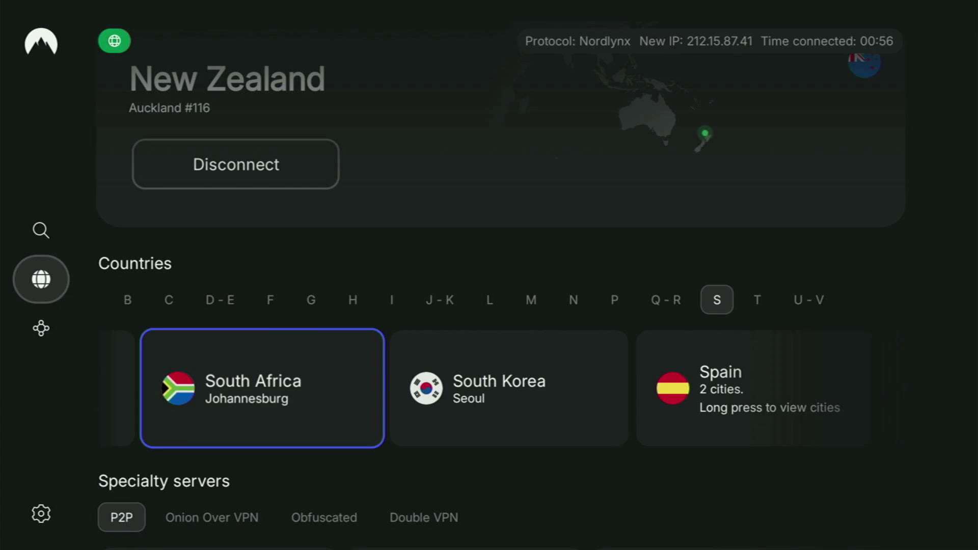
{"action": "key", "text": "Right"}
{"action": "key", "text": "Right"}
{"action": "key", "text": "Right"}
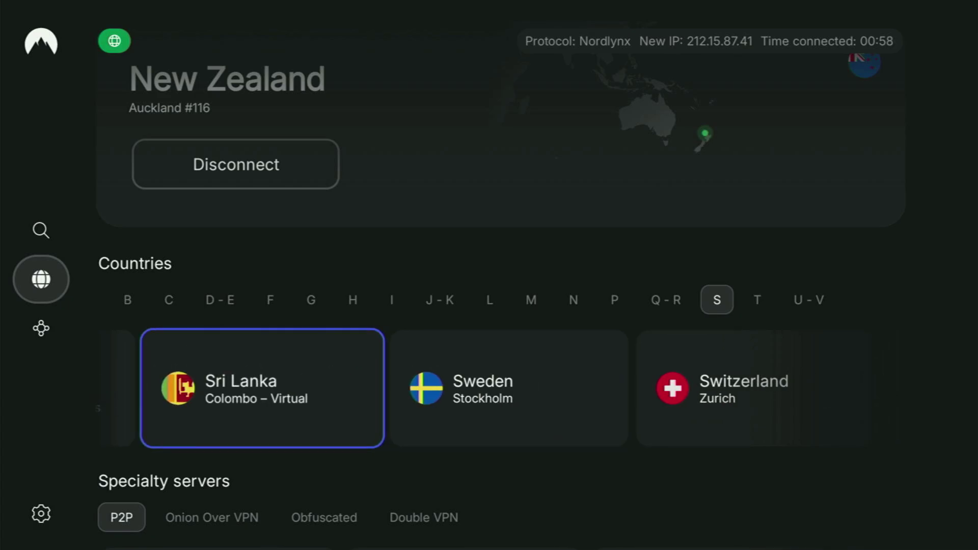
{"action": "key", "text": "Right"}
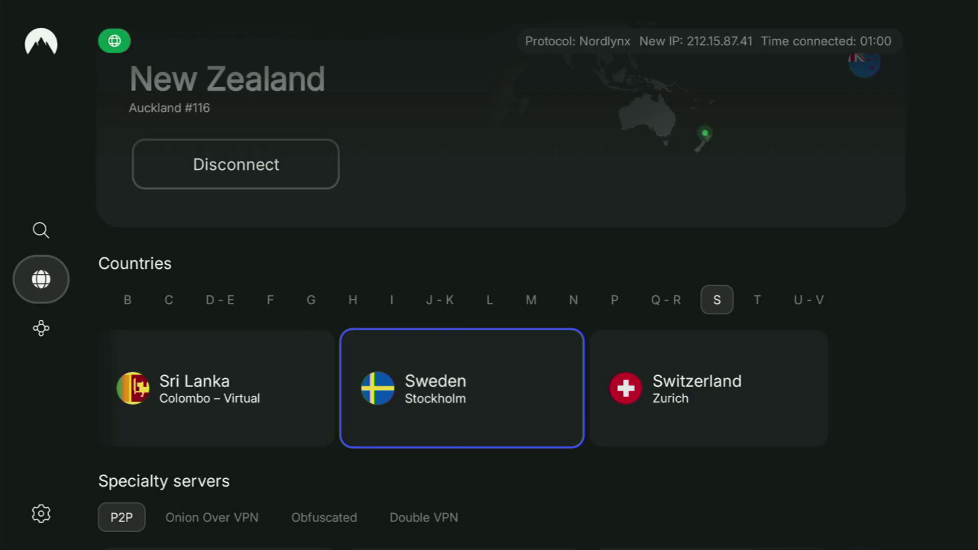
{"action": "key", "text": "Right"}
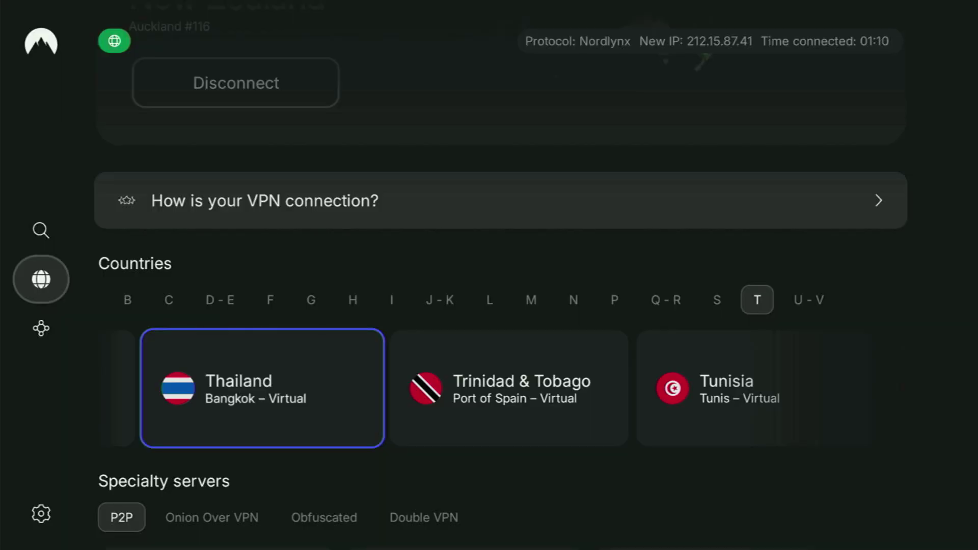
{"action": "key", "text": "Right"}
{"action": "key", "text": "Right"}
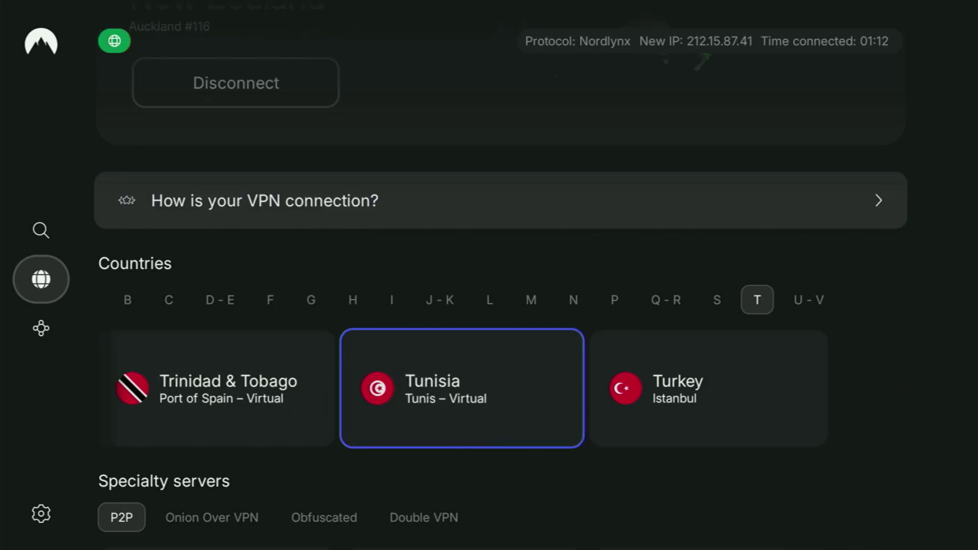
{"action": "key", "text": "Right"}
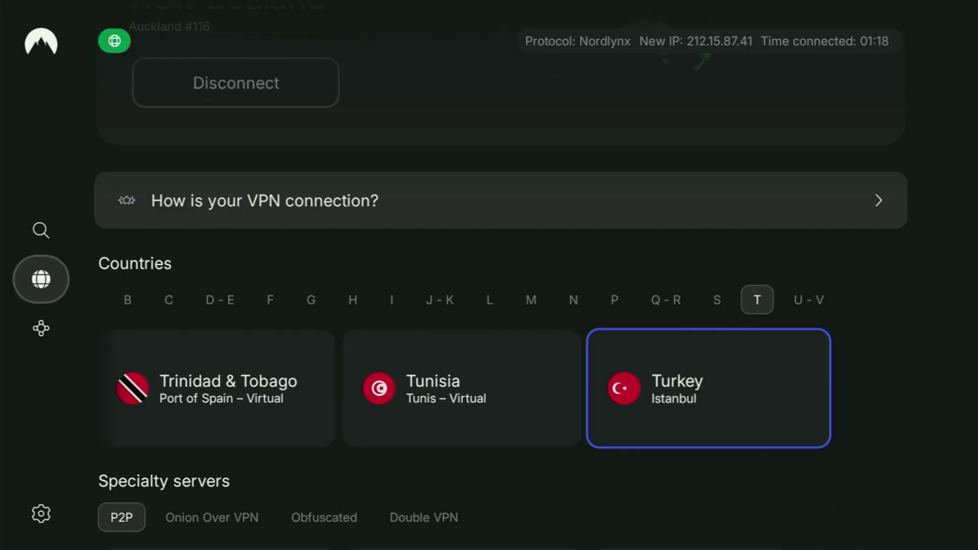
{"action": "key", "text": "Home"}
Launch Downloader from the full Your Apps & Channels grid and move to its web address field
{"action": "key", "text": "Right"}
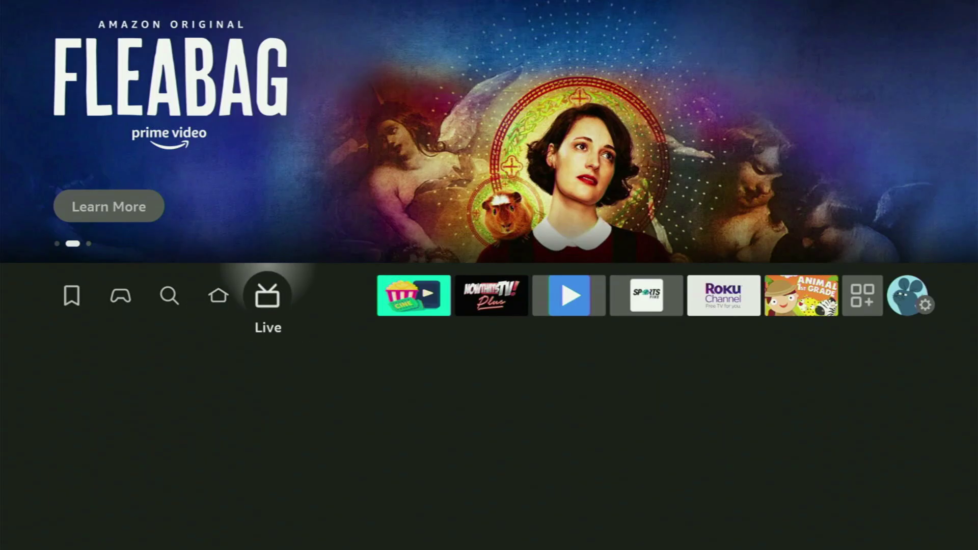
{"action": "key", "text": "Right"}
{"action": "key", "text": "Return"}
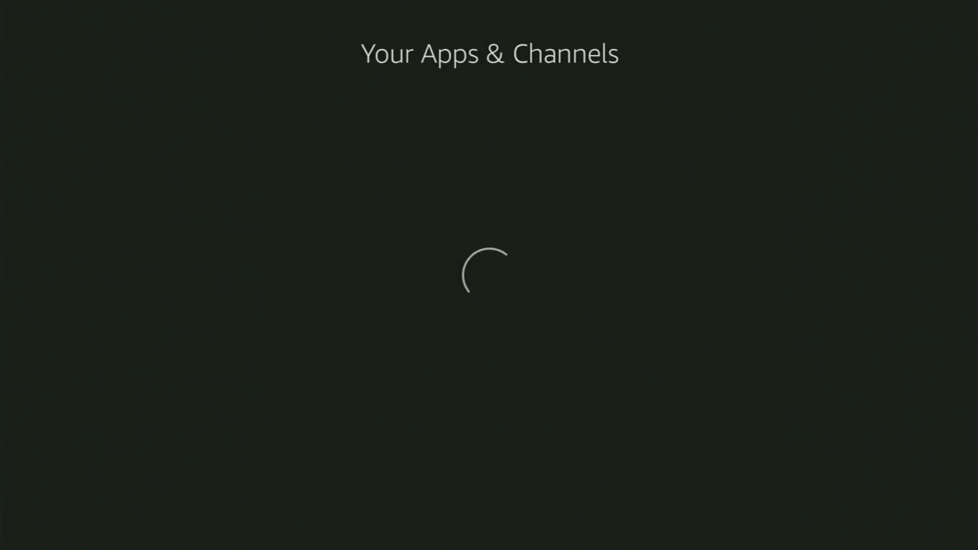
{"action": "key", "text": "Down"}
{"action": "key", "text": "Down"}
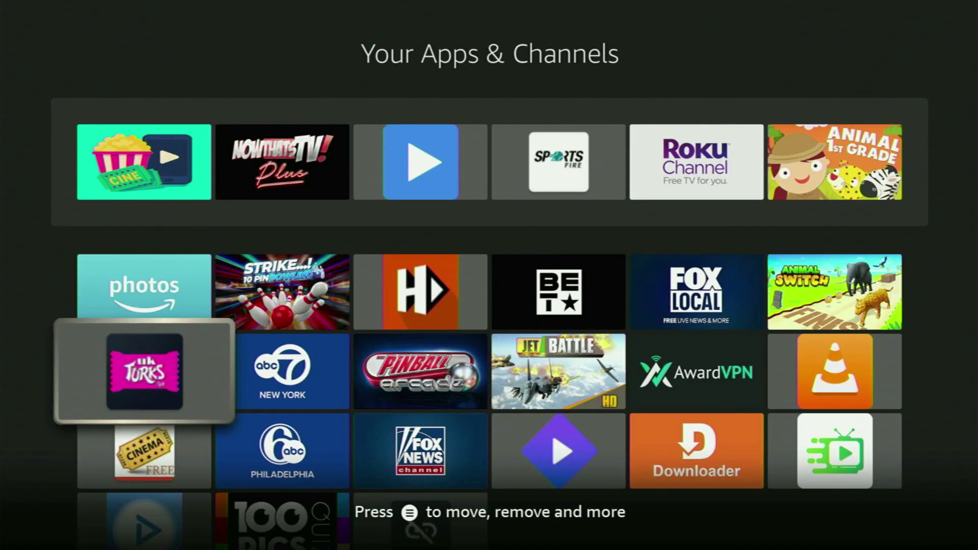
{"action": "key", "text": "Down"}
{"action": "key", "text": "Right"}
{"action": "key", "text": "Right"}
{"action": "key", "text": "Right"}
{"action": "key", "text": "Right"}
{"action": "key", "text": "Return"}
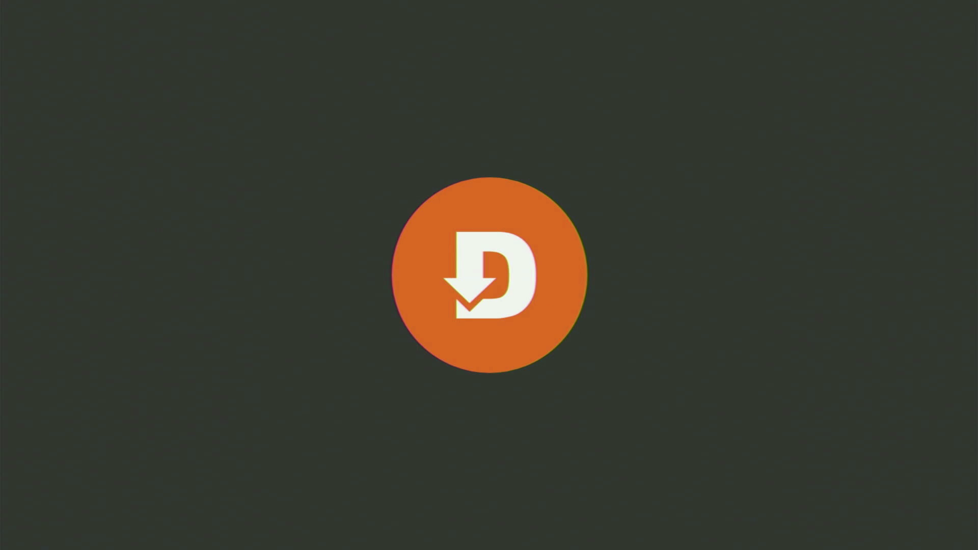
{"action": "key", "text": "Up"}
In Downloader's URL field, begin entering the download code 6319660 with the on-screen keyboard
{"action": "key", "text": "Return"}
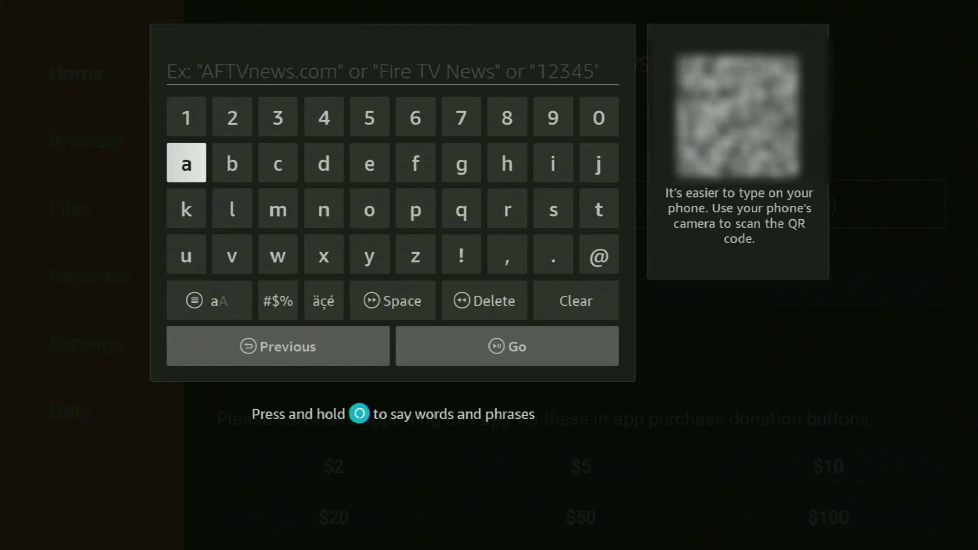
{"action": "key", "text": "Up"}
{"action": "key", "text": "Right"}
{"action": "key", "text": "Right"}
{"action": "key", "text": "Right"}
{"action": "key", "text": "Right"}
{"action": "key", "text": "Right"}
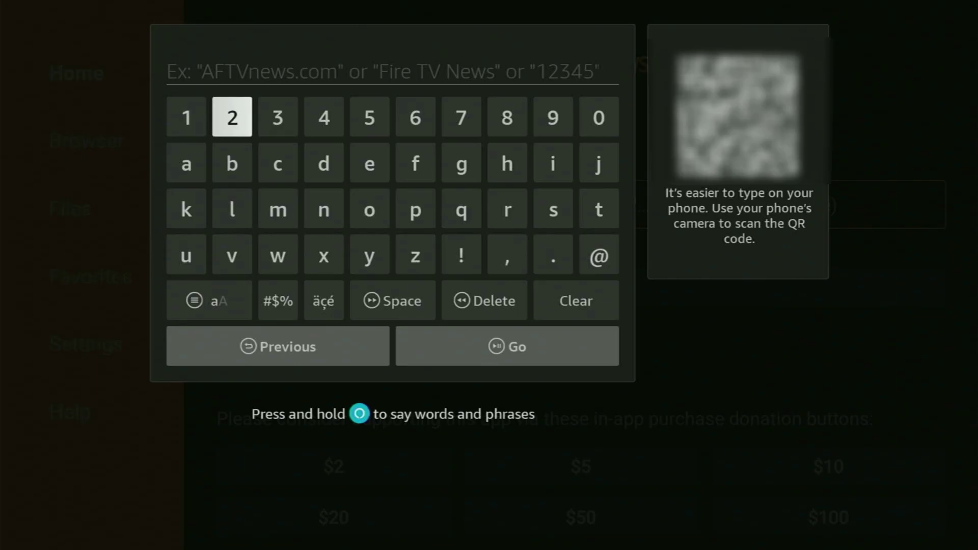
{"action": "key", "text": "Return"}
{"action": "key", "text": "Left"}
{"action": "key", "text": "Left"}
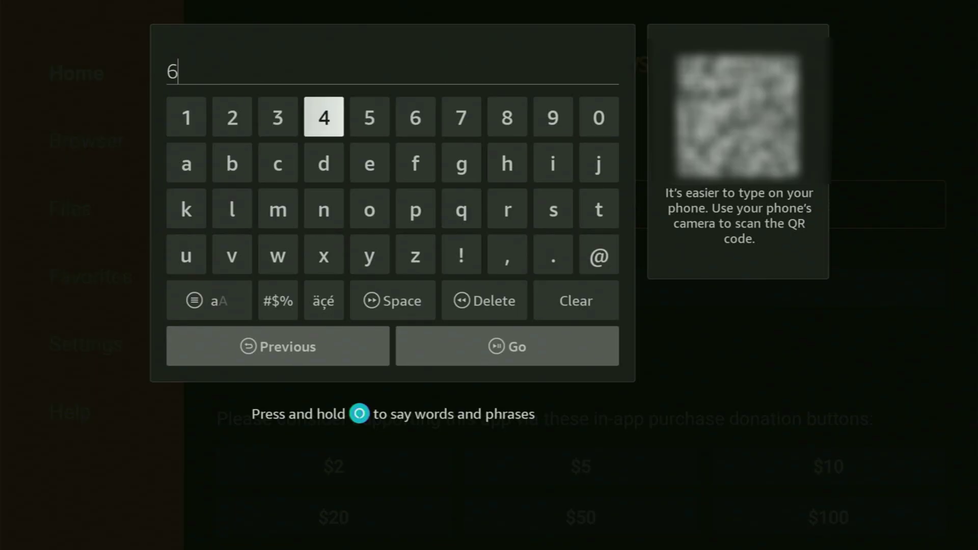
{"action": "key", "text": "Left"}
{"action": "key", "text": "Return"}
{"action": "key", "text": "Left"}
Finish code 6319660 and submit it to start downloading the 15.4 MB BeeTV-v4.4.5.apk
{"action": "key", "text": "Left"}
{"action": "key", "text": "Return"}
{"action": "key", "text": "Left"}
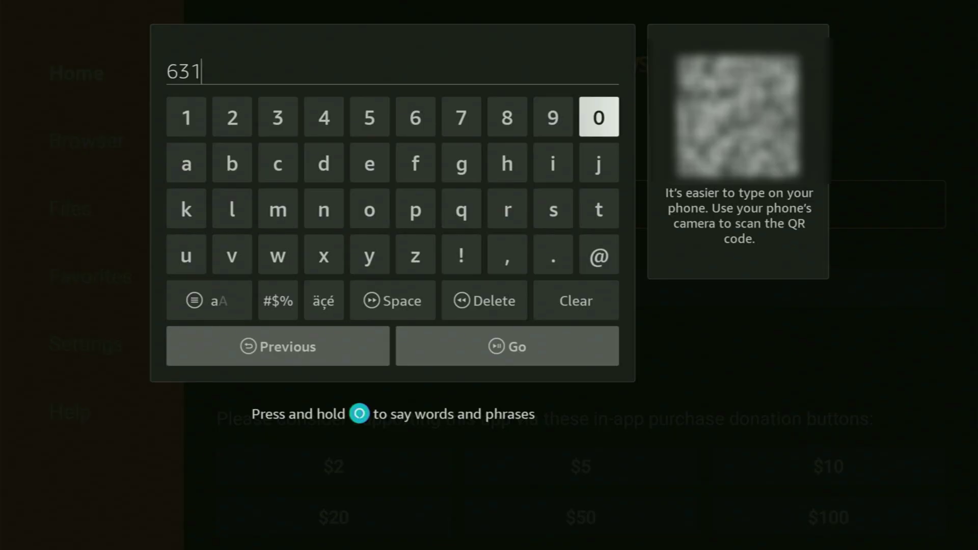
{"action": "key", "text": "Left"}
{"action": "key", "text": "Return"}
{"action": "key", "text": "Left"}
{"action": "key", "text": "Left"}
{"action": "key", "text": "Left"}
{"action": "key", "text": "Return"}
{"action": "key", "text": "Return"}
{"action": "key", "text": "Right"}
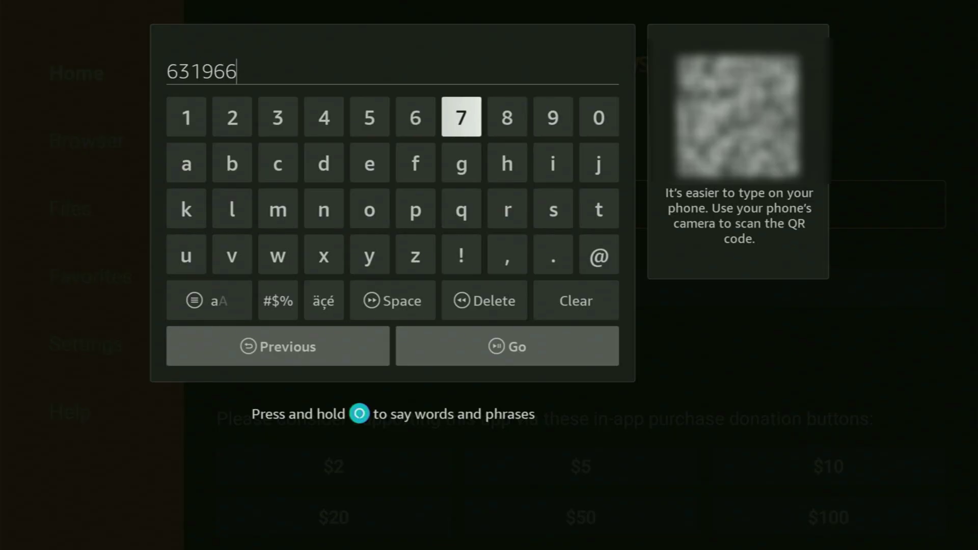
{"action": "key", "text": "Right"}
{"action": "key", "text": "Right"}
{"action": "key", "text": "Right"}
{"action": "key", "text": "Return"}
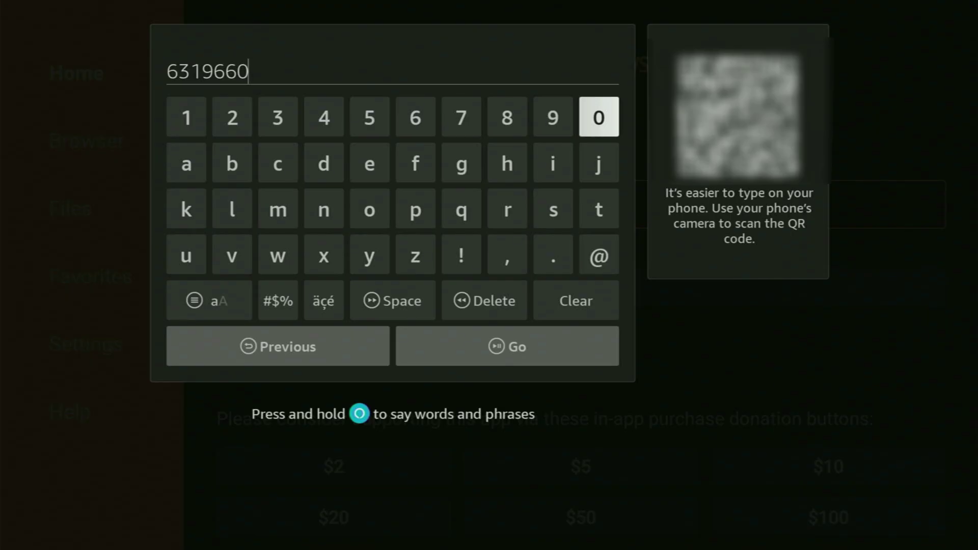
{"action": "key", "text": "Down"}
{"action": "key", "text": "Down"}
{"action": "key", "text": "Down"}
{"action": "key", "text": "Down"}
{"action": "key", "text": "Down"}
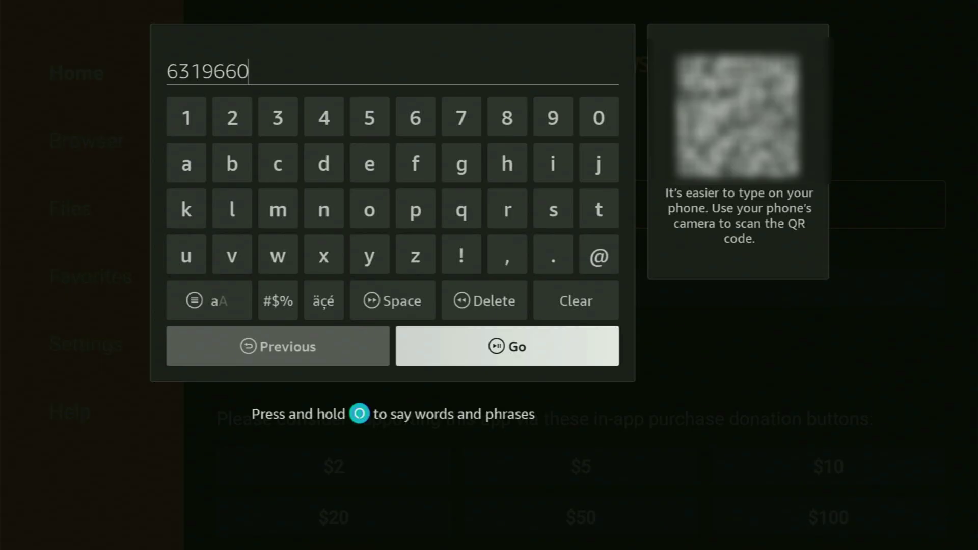
{"action": "key", "text": "Return"}
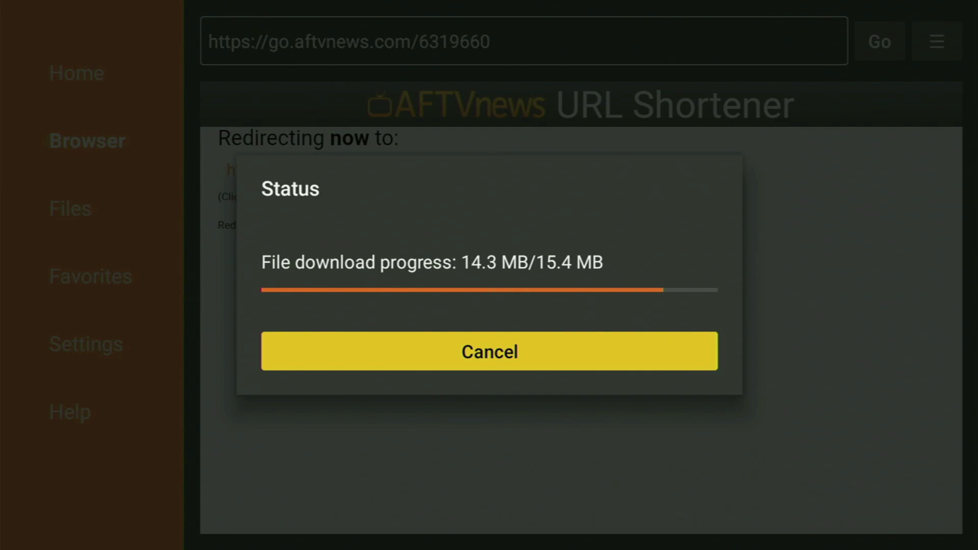
Install the downloaded BeeTV APK and finish with DONE instead of opening it
{"action": "key", "text": "Return"}
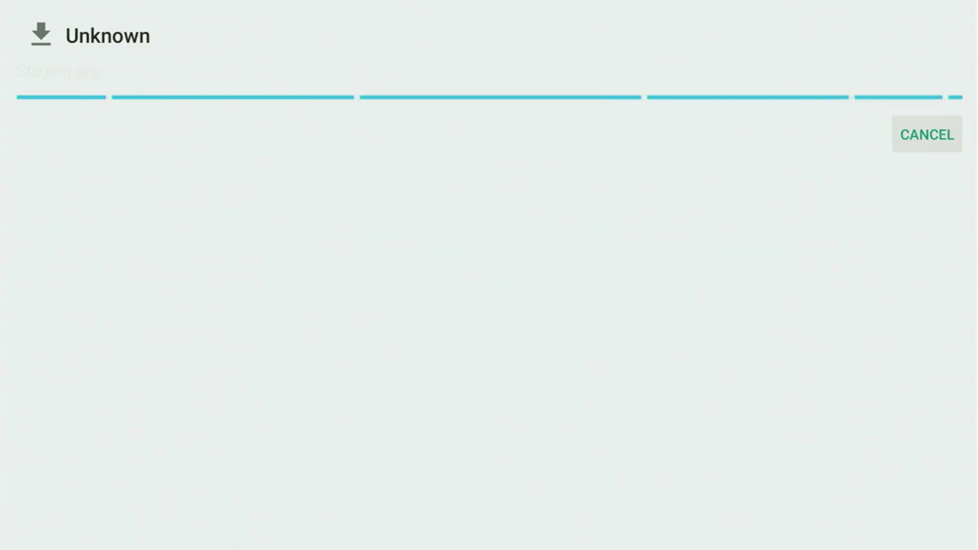
{"action": "key", "text": "Right"}
{"action": "key", "text": "Return"}
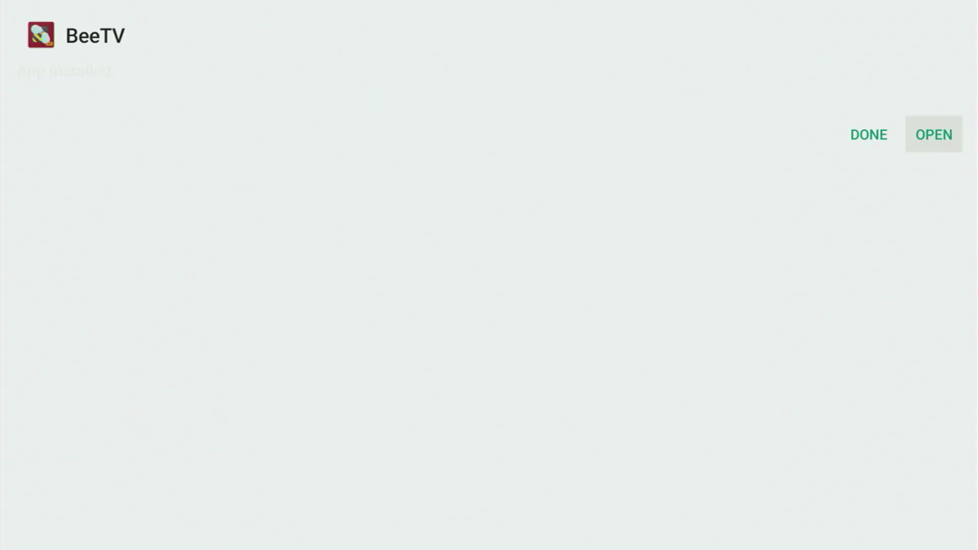
{"action": "key", "text": "Left"}
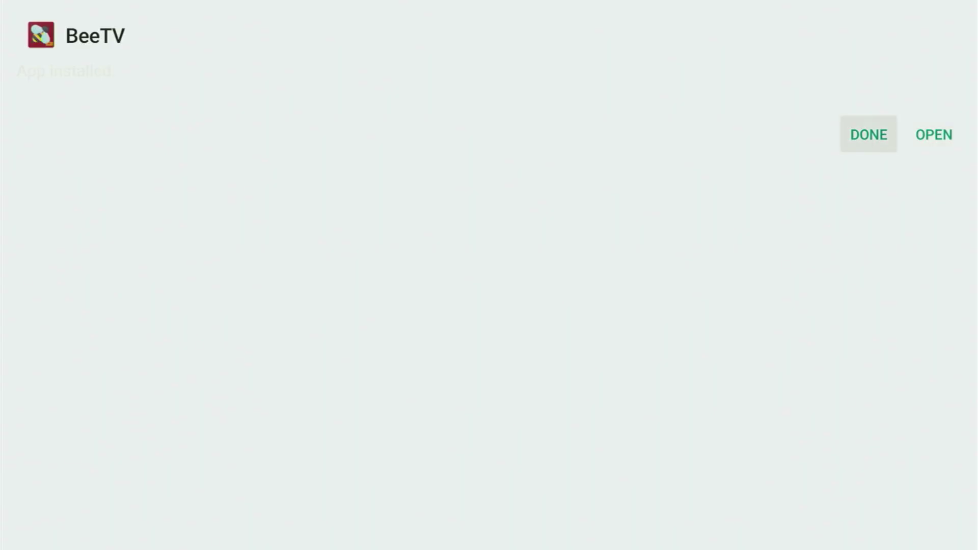
{"action": "key", "text": "Return"}
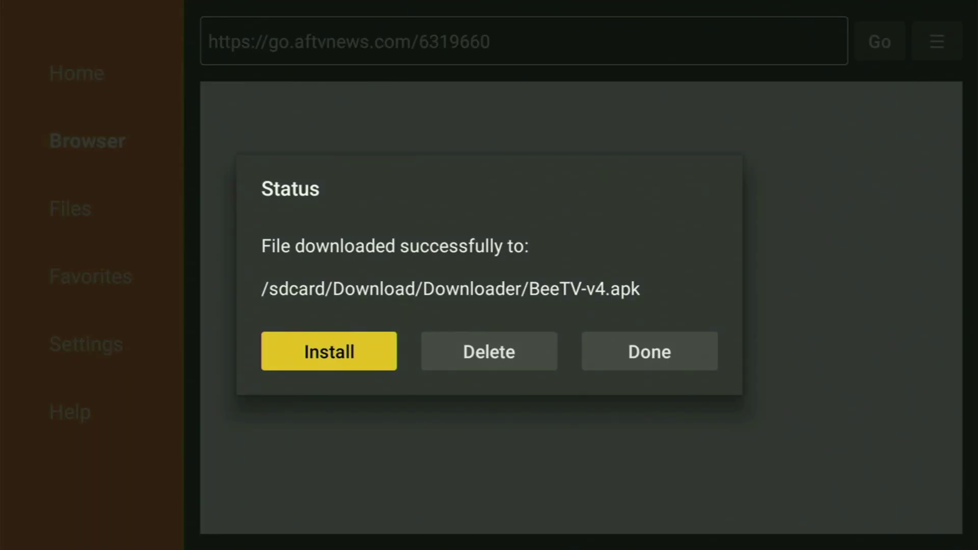
Delete the BeeTV-v4.apk file from Downloader and confirm the deletion
{"action": "key", "text": "Right"}
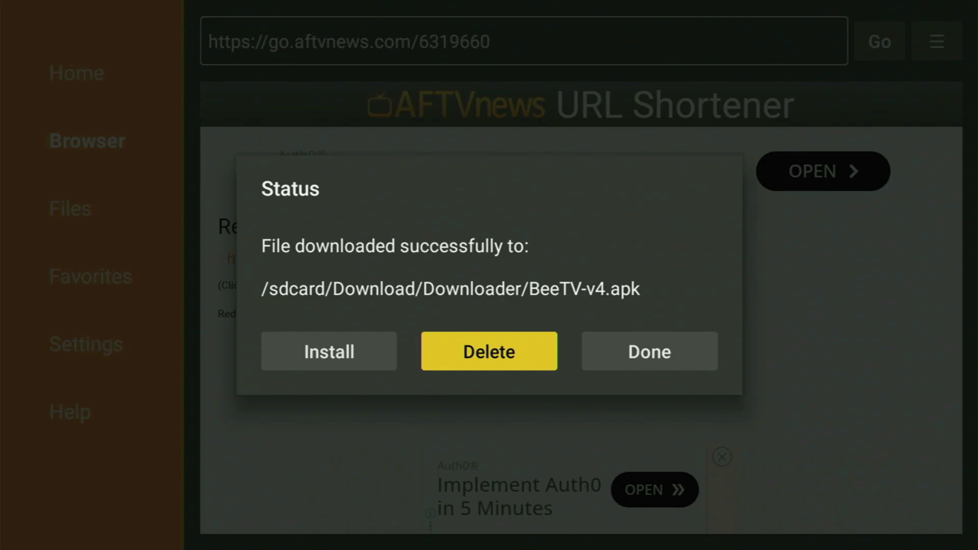
{"action": "key", "text": "Return"}
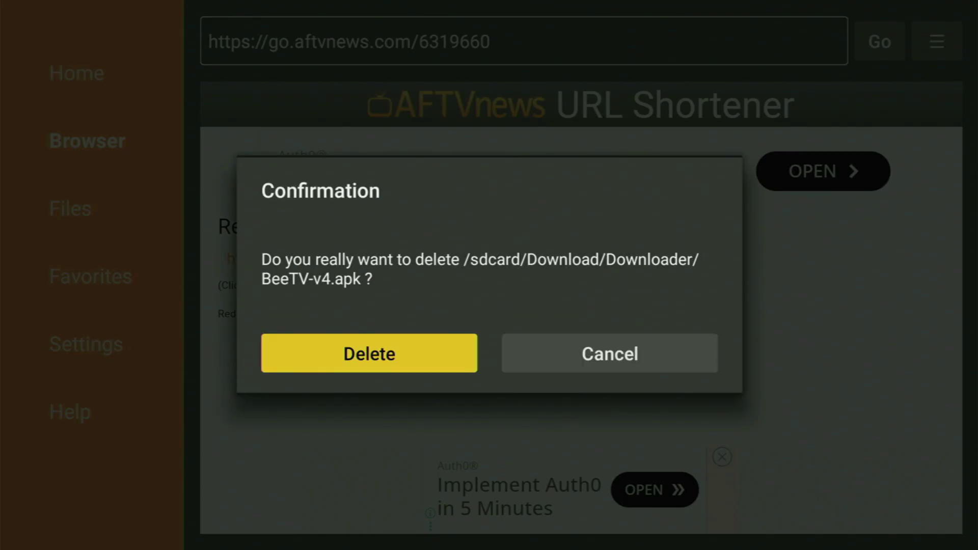
{"action": "key", "text": "Return"}
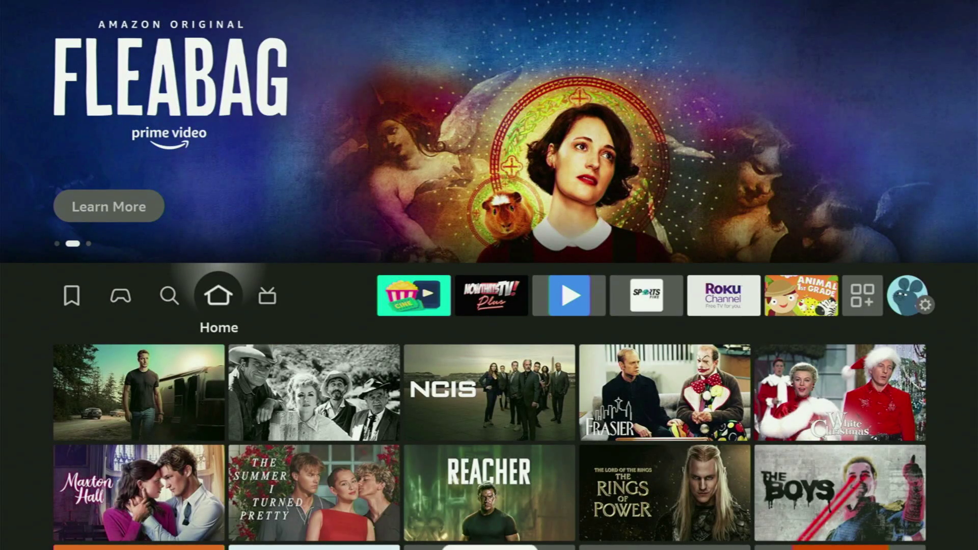
Open Your Apps & Channels and select the newly installed BeeTV tile
{"action": "key", "text": "Right"}
{"action": "key", "text": "Right"}
{"action": "key", "text": "Right"}
{"action": "key", "text": "Right"}
{"action": "key", "text": "Right"}
{"action": "key", "text": "Right"}
{"action": "key", "text": "Right"}
{"action": "key", "text": "Right"}
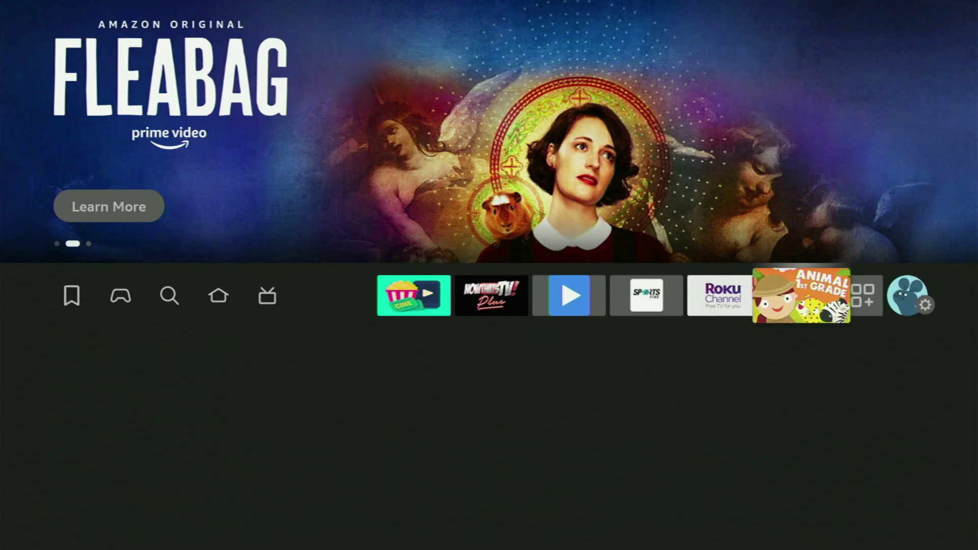
{"action": "key", "text": "Return"}
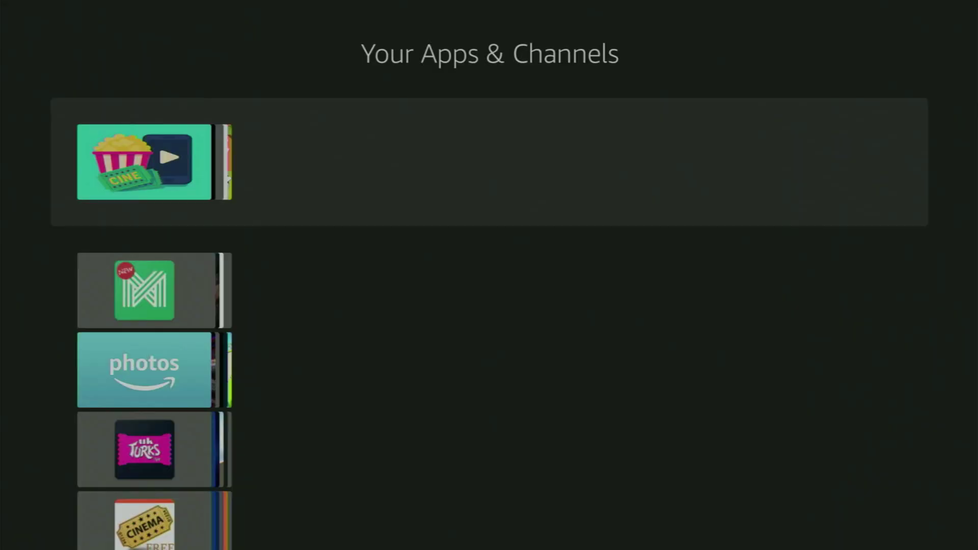
{"action": "key", "text": "Down"}
{"action": "key", "text": "Down"}
{"action": "key", "text": "Down"}
{"action": "key", "text": "Down"}
{"action": "key", "text": "Down"}
{"action": "key", "text": "Down"}
{"action": "key", "text": "Down"}
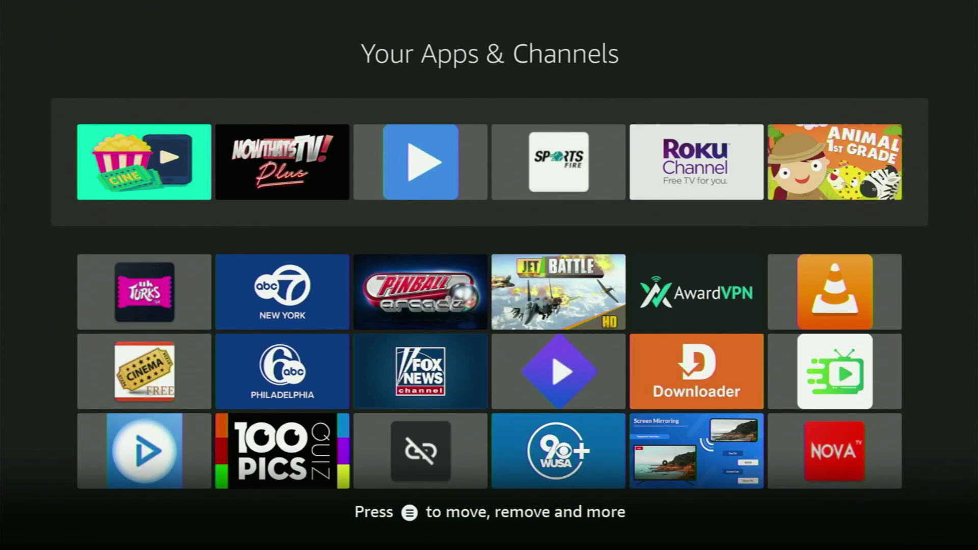
{"action": "key", "text": "Down"}
{"action": "key", "text": "Right"}
{"action": "key", "text": "Right"}
{"action": "key", "text": "Right"}
{"action": "key", "text": "Right"}
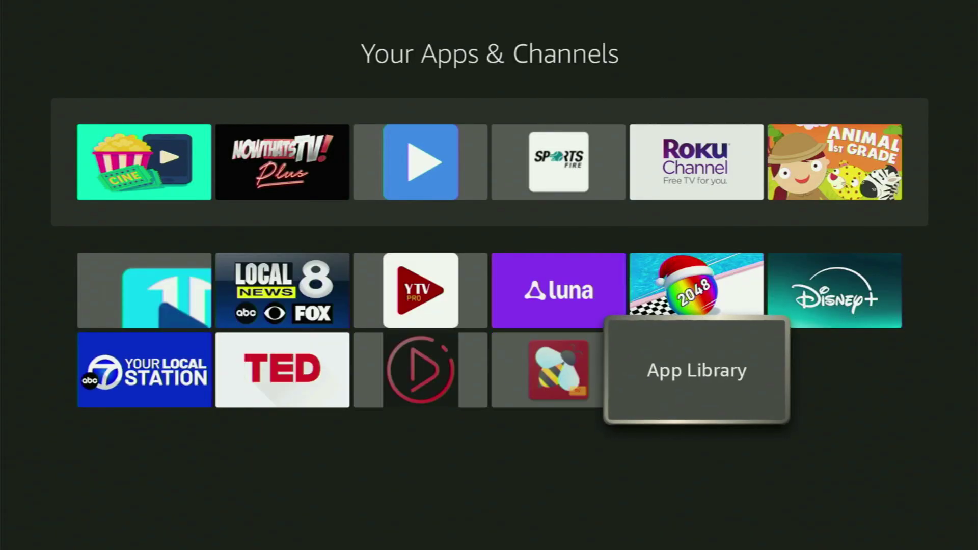
{"action": "key", "text": "Left"}
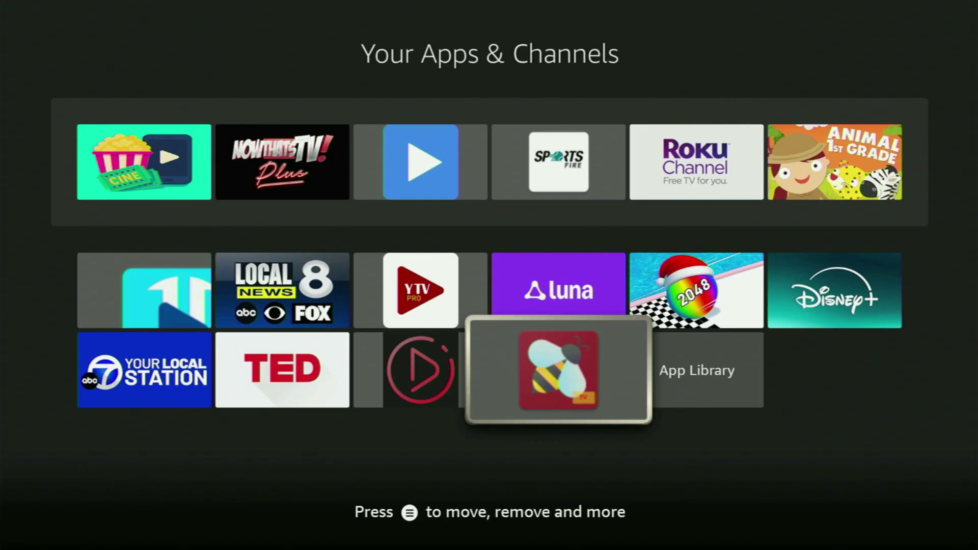
Use BeeTV's options menu to choose Move to front, making it the first app
{"action": "key", "text": "Menu"}
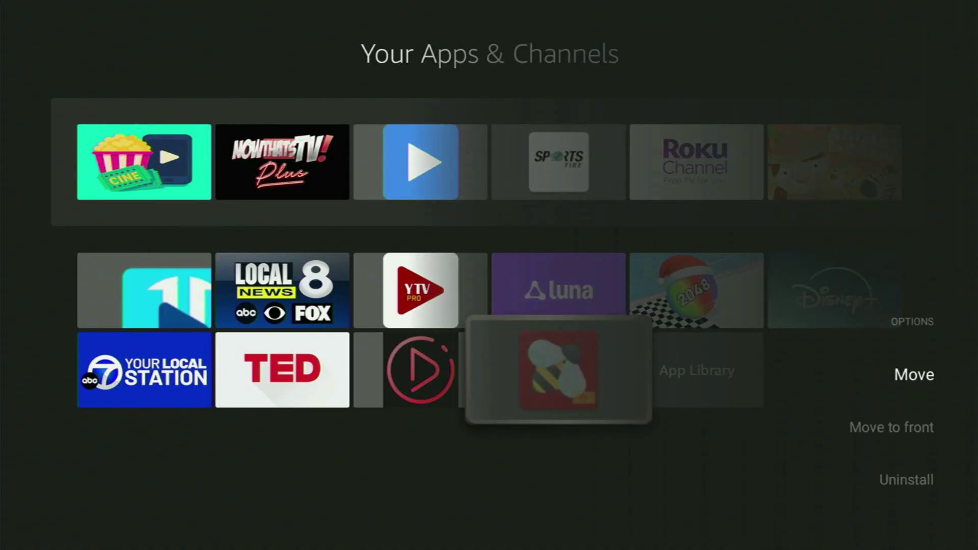
{"action": "key", "text": "Down"}
{"action": "key", "text": "Return"}
{"action": "key", "text": "Down"}
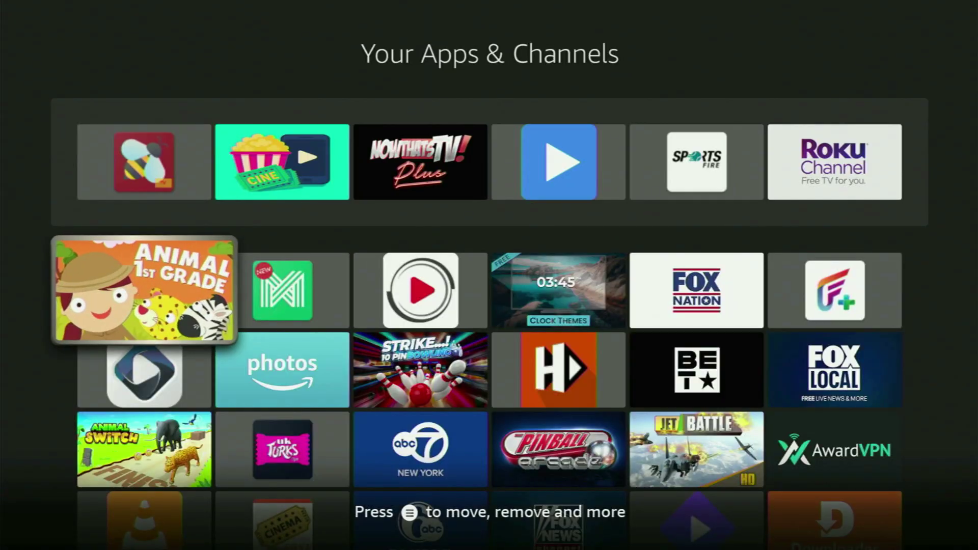
{"action": "key", "text": "Up"}
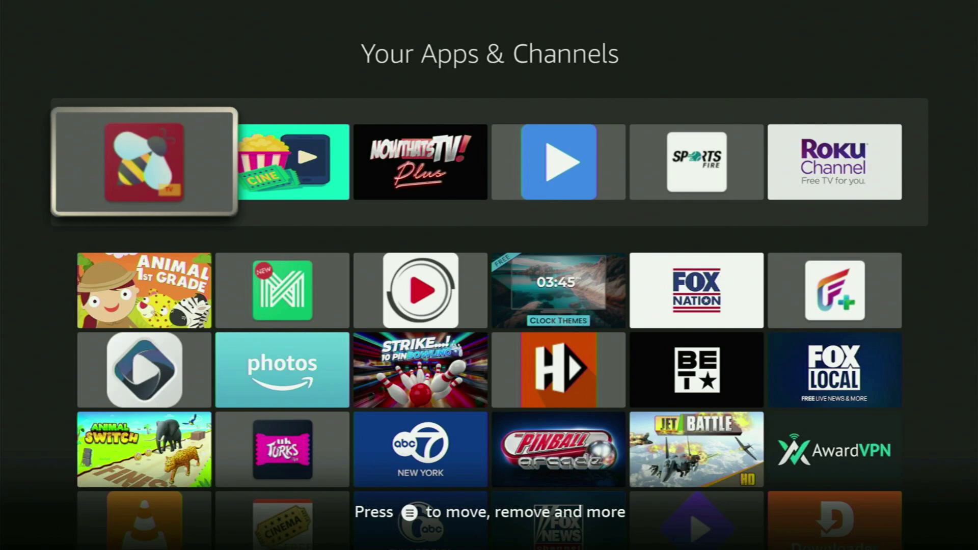
{"action": "key", "text": "Down"}
{"action": "key", "text": "Down"}
{"action": "key", "text": "Down"}
{"action": "key", "text": "Down"}
{"action": "key", "text": "Down"}
{"action": "key", "text": "Down"}
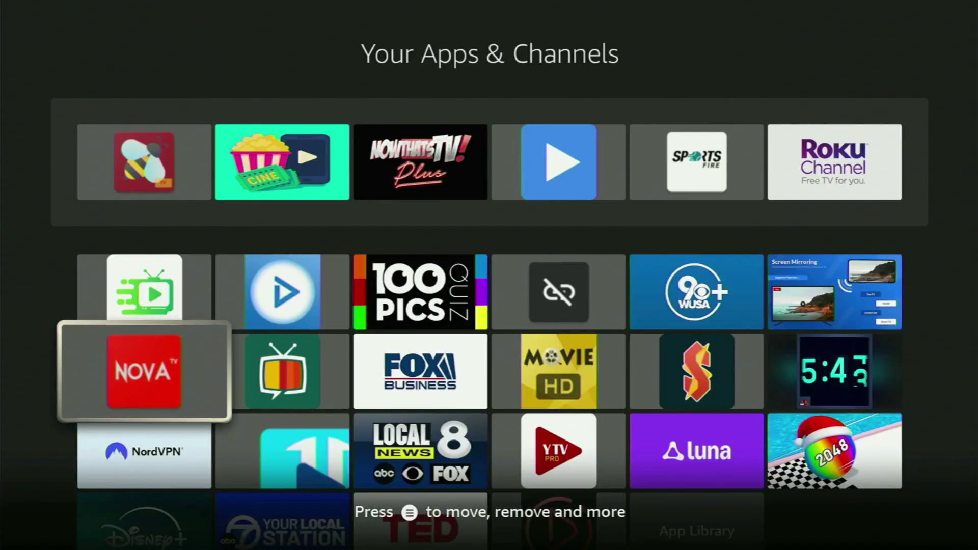